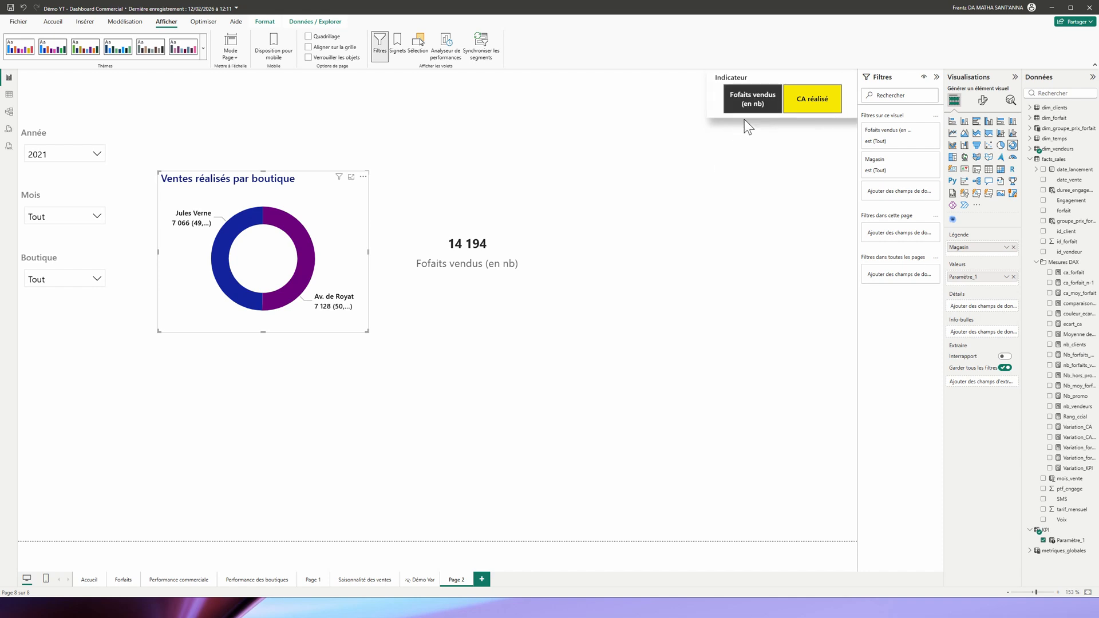
- Switch the indicator to CA réalisé and back to Fofaits vendus (en nb), and inspect the fields of the donut chart and card
left_click(818, 105)
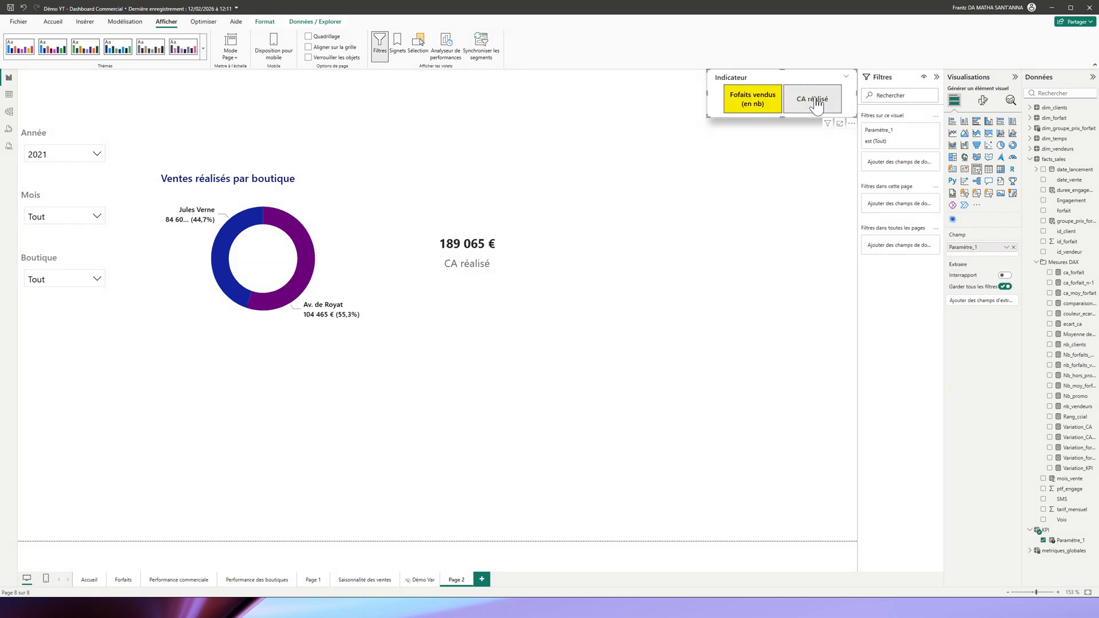
left_click(759, 102)
left_click(362, 212)
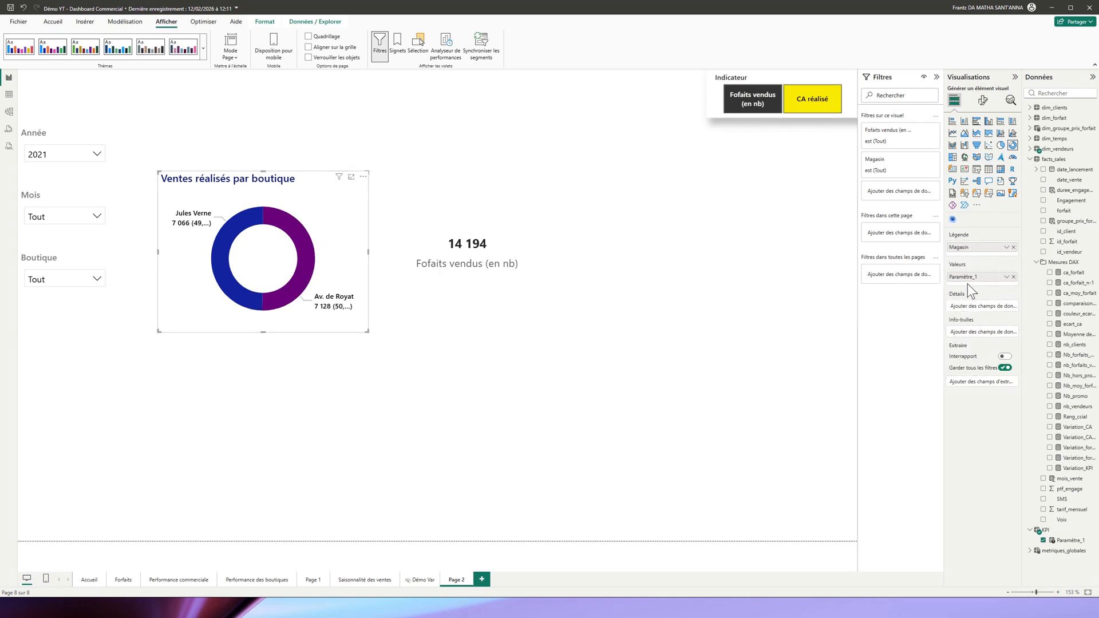
left_click(514, 232)
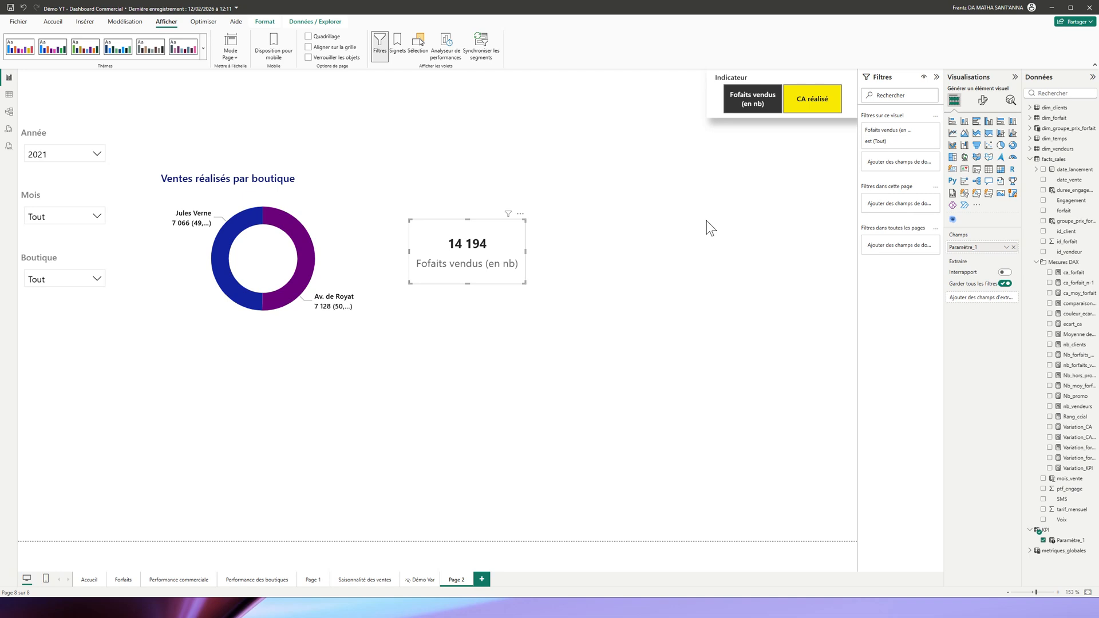
- Restore the default set of visuals in the visualization gallery
left_click(977, 205)
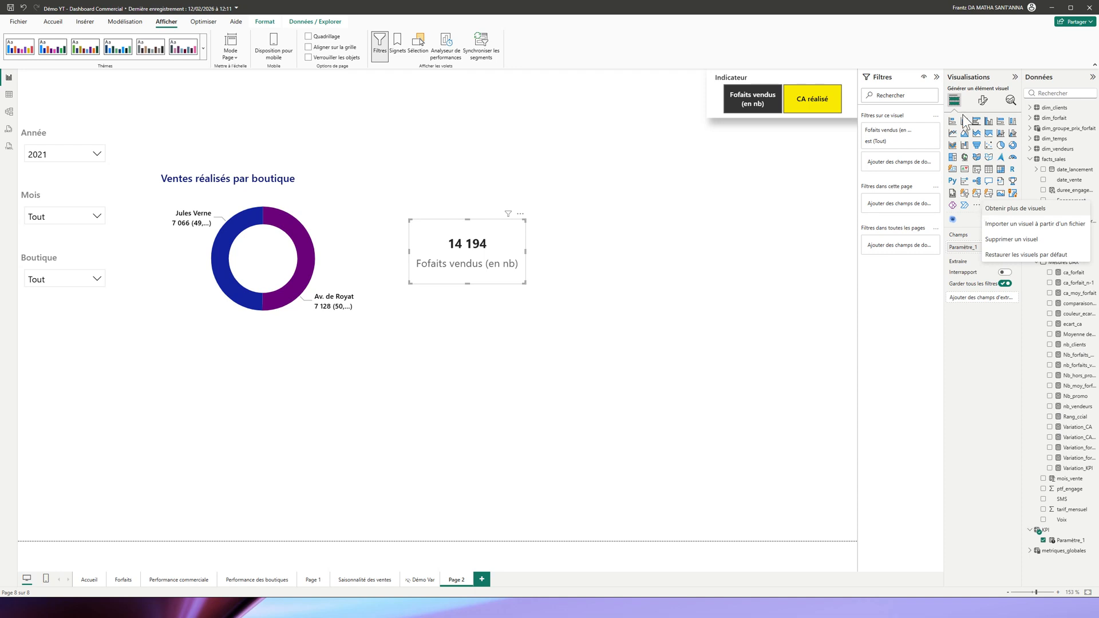
left_click(1056, 257)
left_click(614, 326)
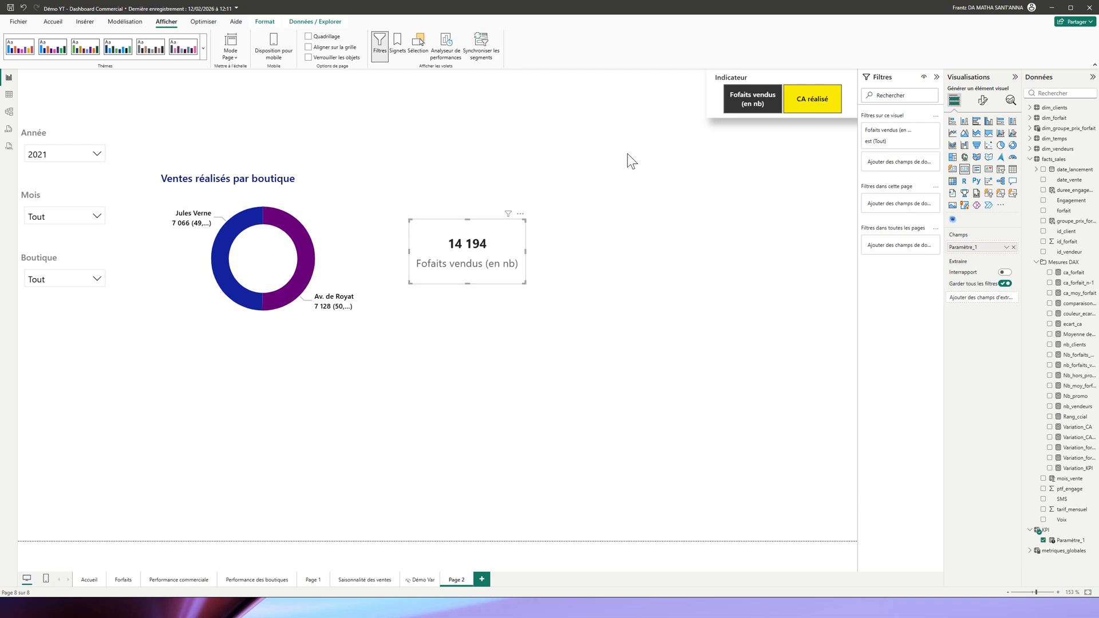
- Test the indicator switch with CA réalisé and Fofaits vendus (en nb), and view the Performance des boutiques page for reference
left_click(823, 108)
left_click(761, 100)
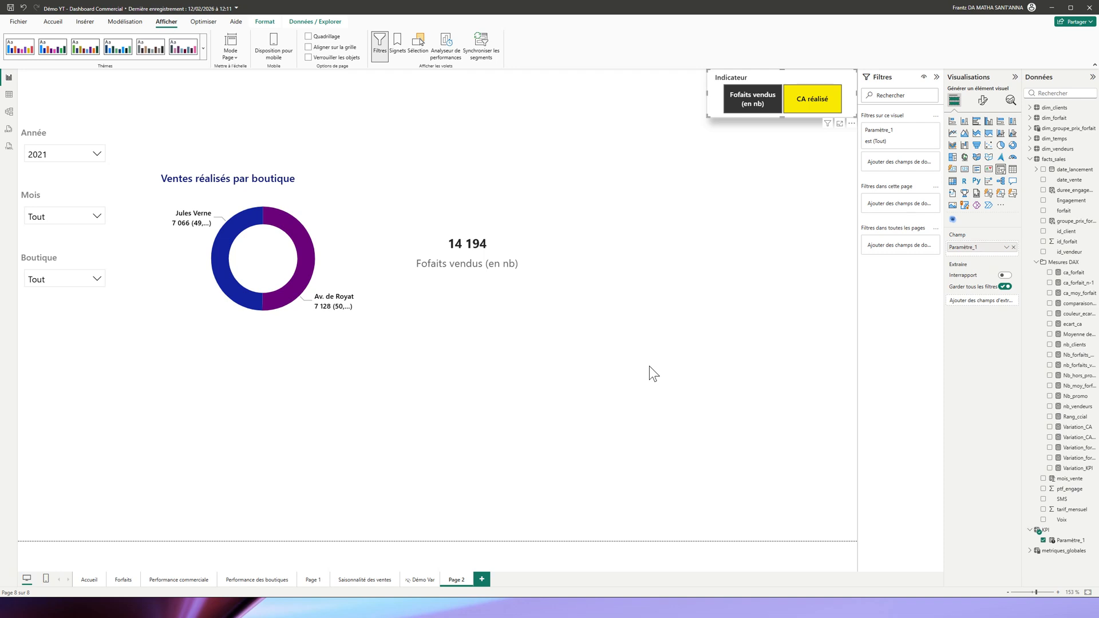
left_click(278, 580)
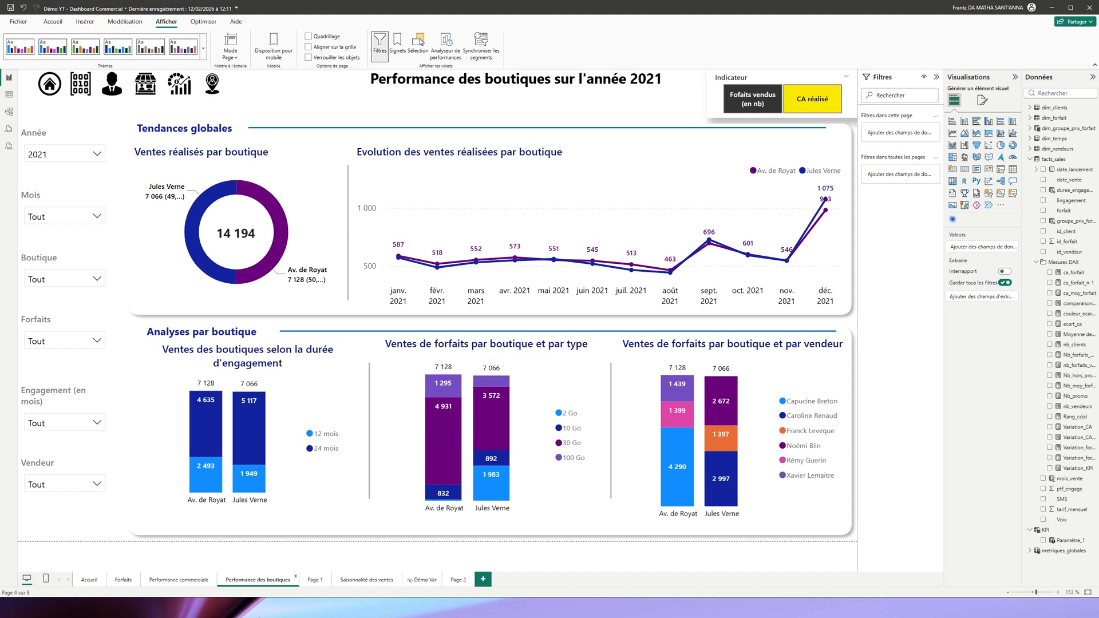
- On Page 1, set the inner radius of the Ventes réalisés par boutique donut's sectors to 72%
left_click(319, 579)
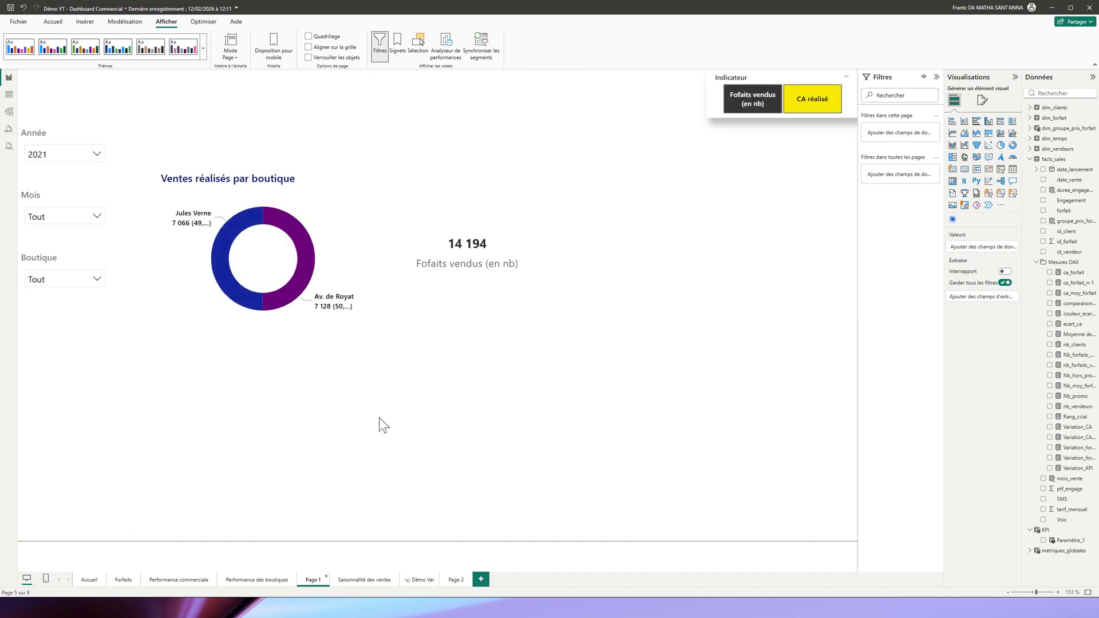
left_click(336, 208)
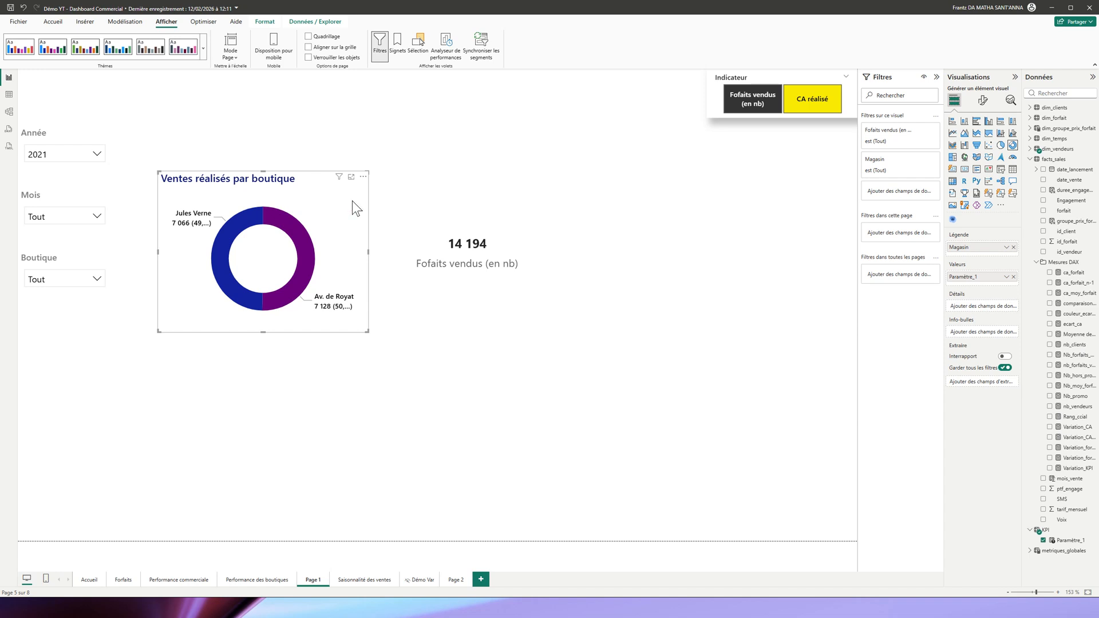
left_click(983, 102)
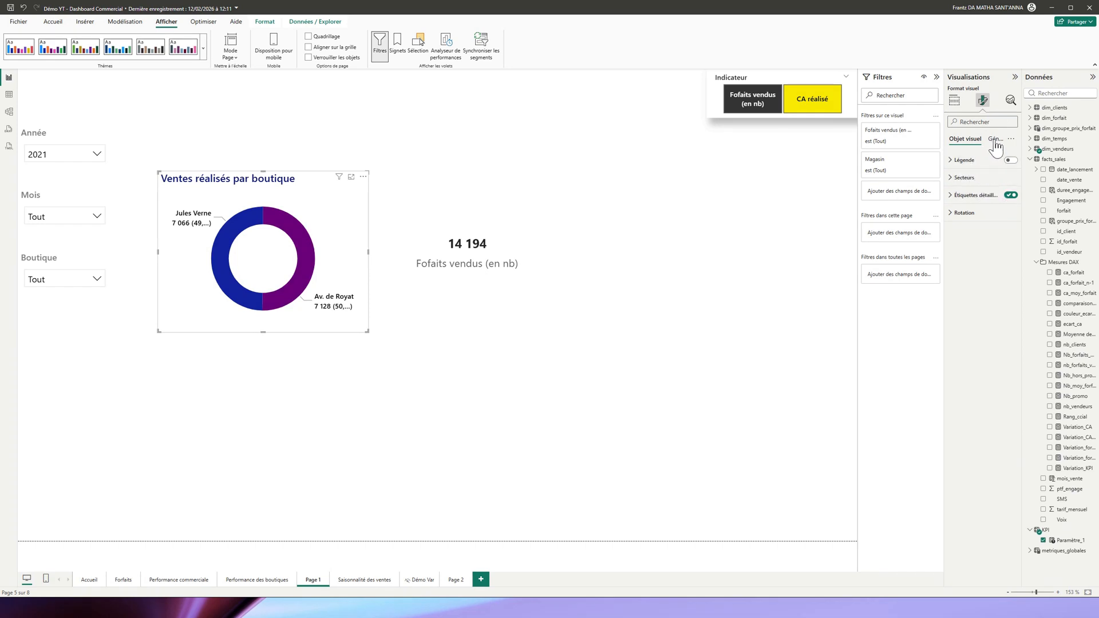
left_click(960, 184)
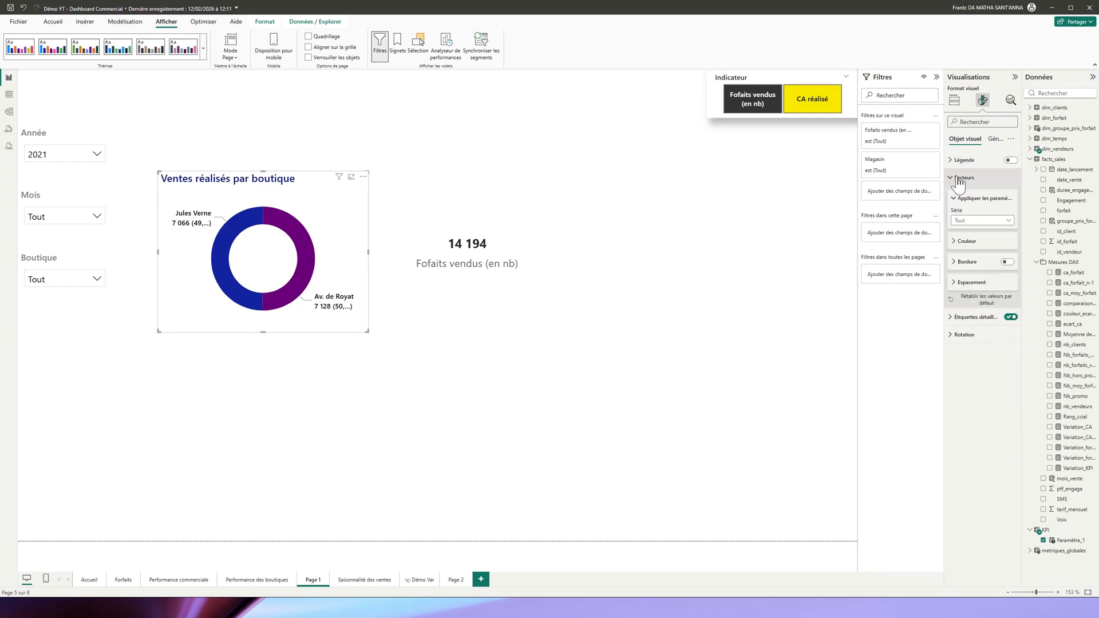
left_click(959, 283)
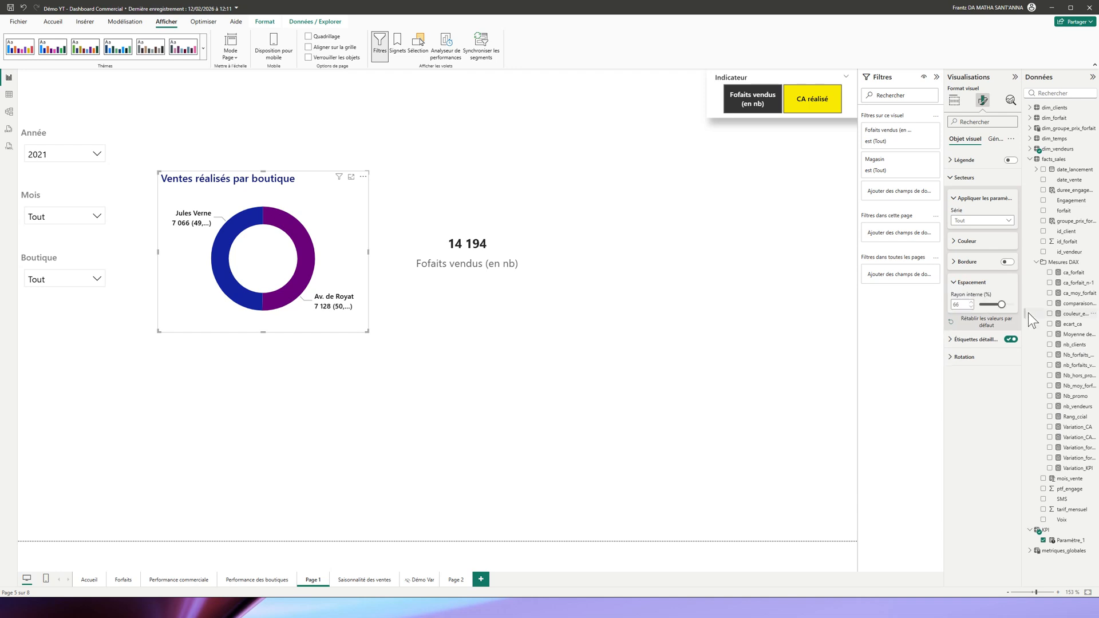
mouse_move(1001, 305)
left_mouse_down()
mouse_move(992, 306)
mouse_move(1005, 306)
left_mouse_up()
left_click_drag(1006, 312, 1009, 313)
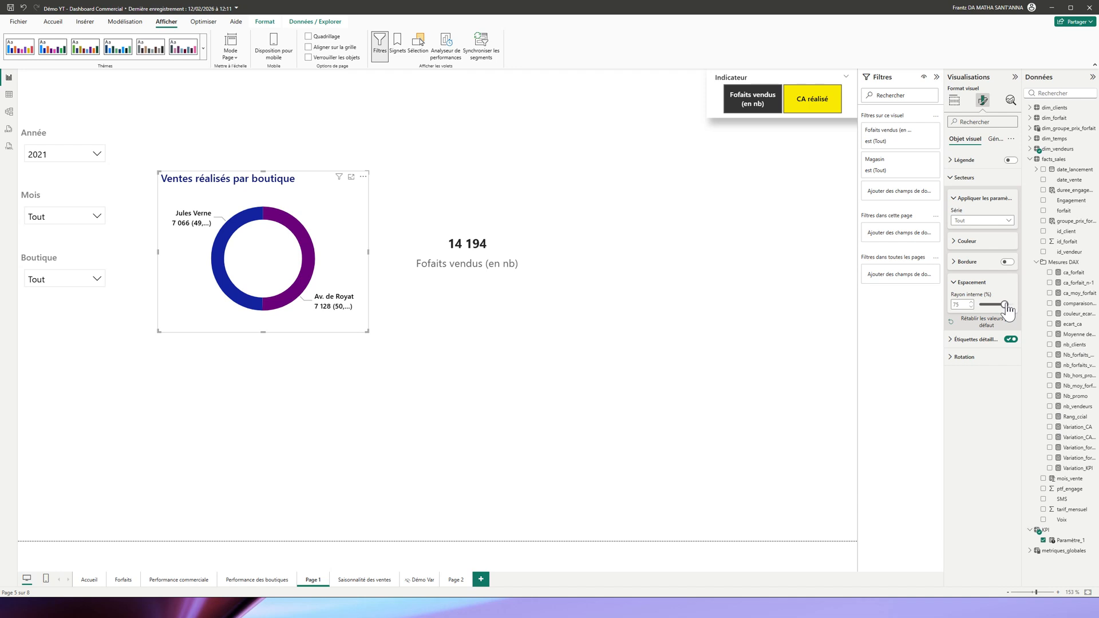
left_click_drag(1005, 304, 988, 305)
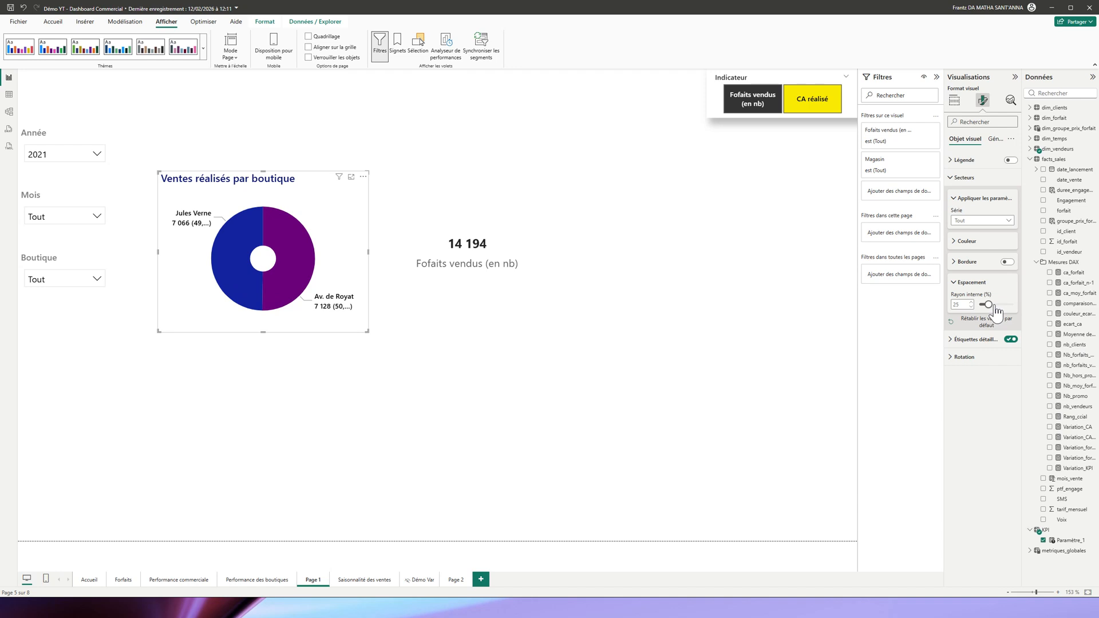
left_click_drag(994, 309, 1007, 312)
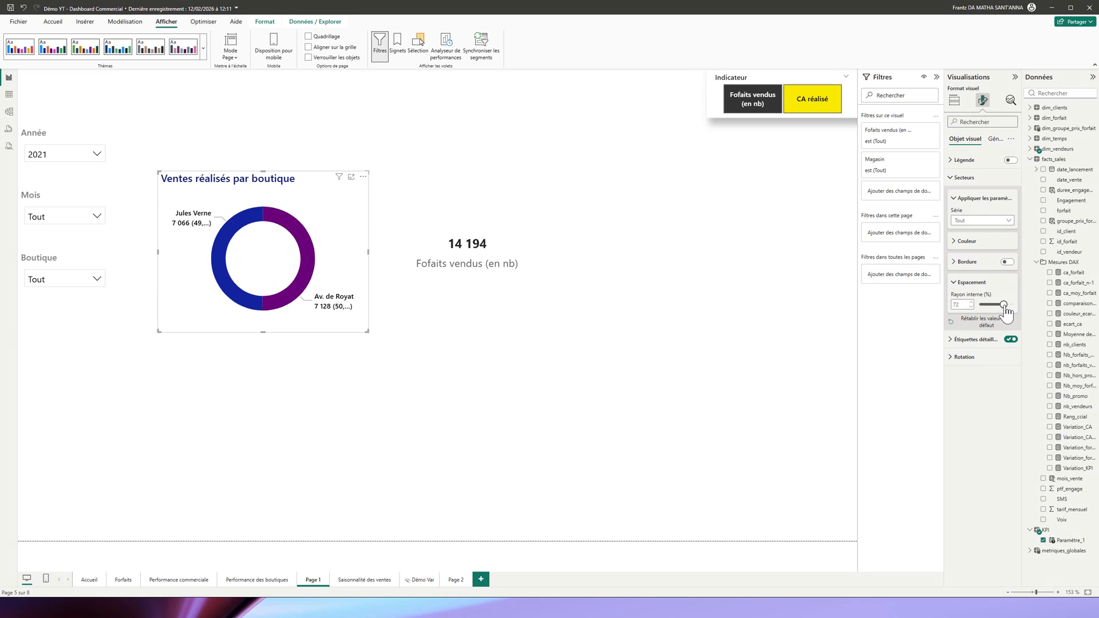
- Try an inner radius of 75% on the donut and bring it back to 72%
left_click(971, 303)
left_click(970, 302)
left_click(970, 302)
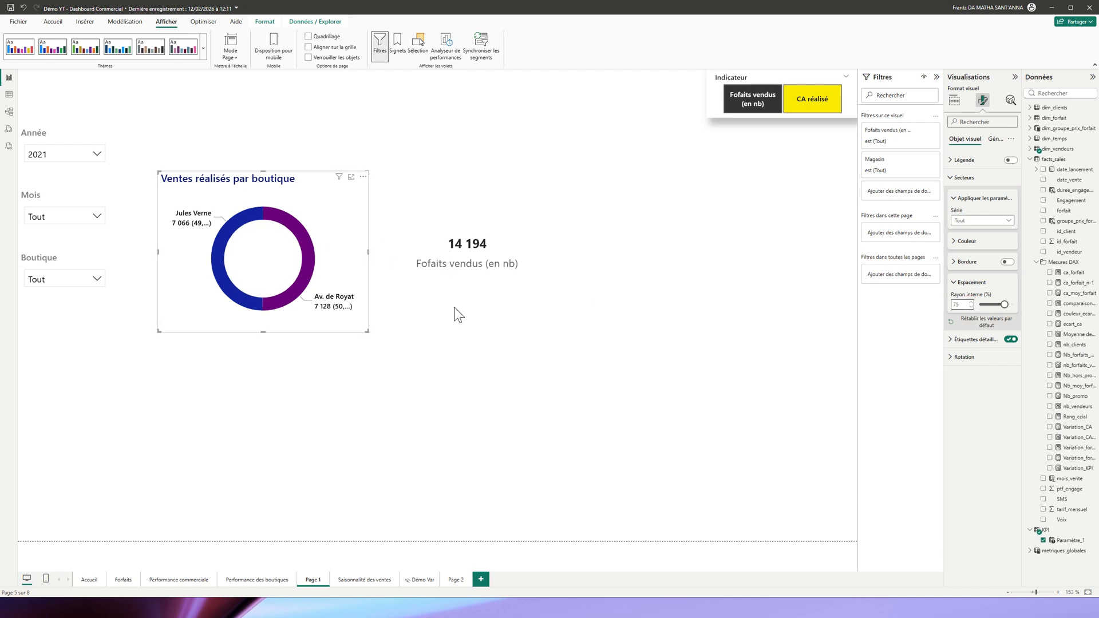
left_click(971, 307)
left_click(971, 307)
left_click(971, 307)
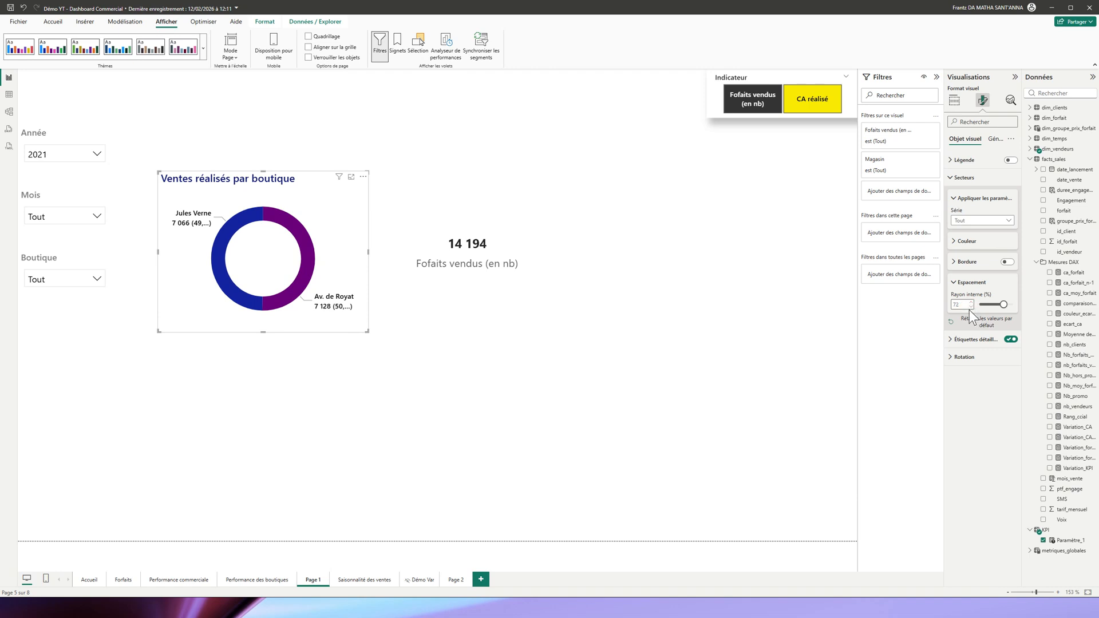
- Turn off the category label on the total card beside the donut chart
left_click(509, 247)
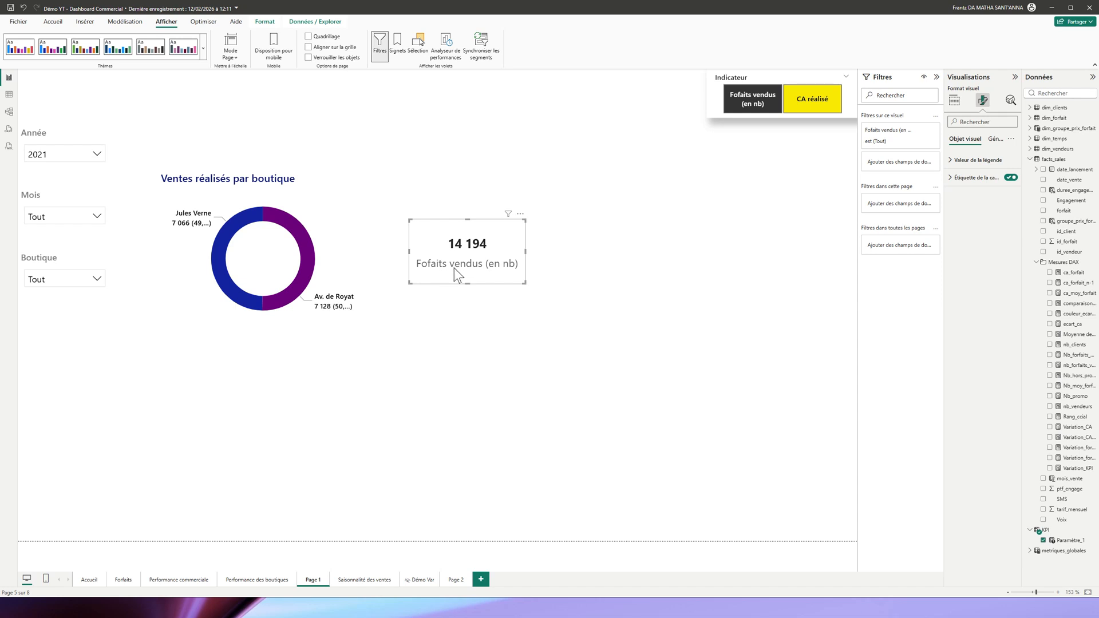
left_click(809, 98)
left_click(751, 107)
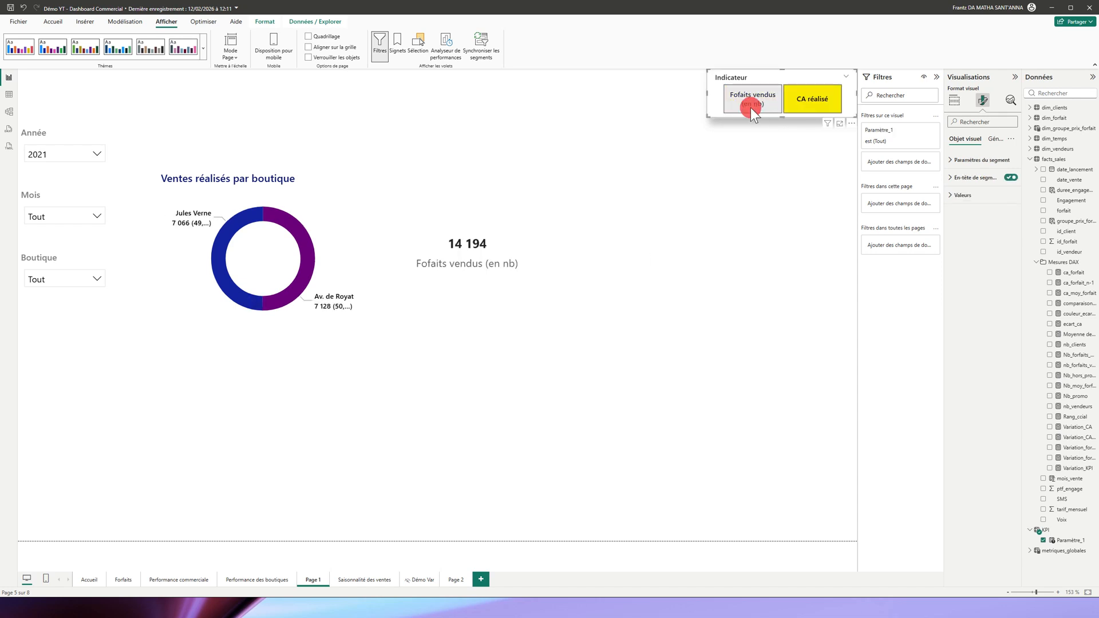
left_click(507, 233)
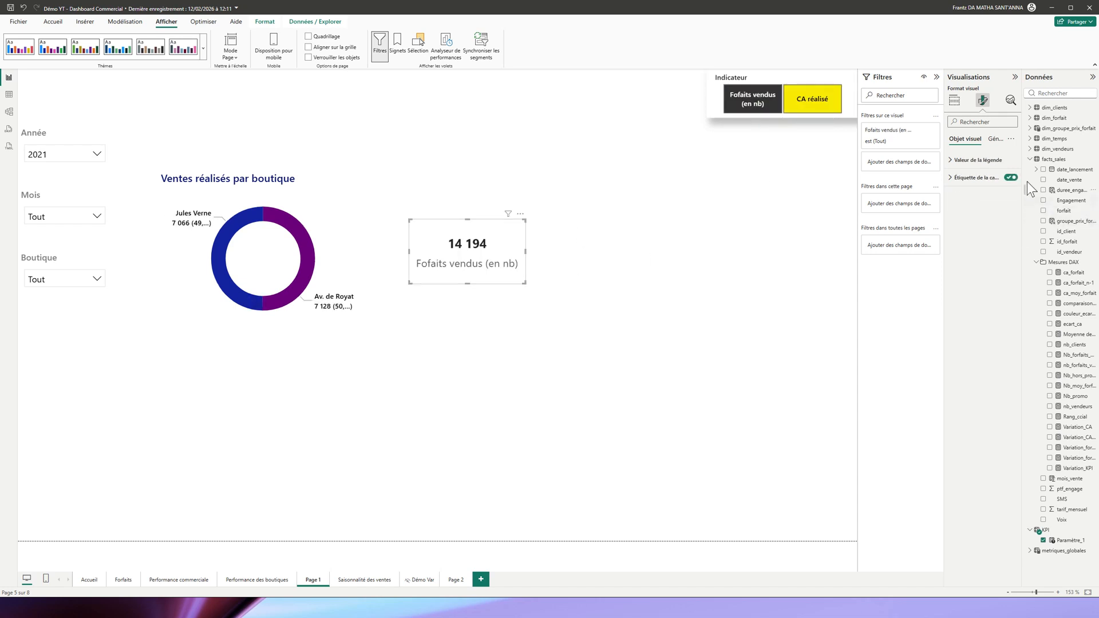
left_click(1010, 178)
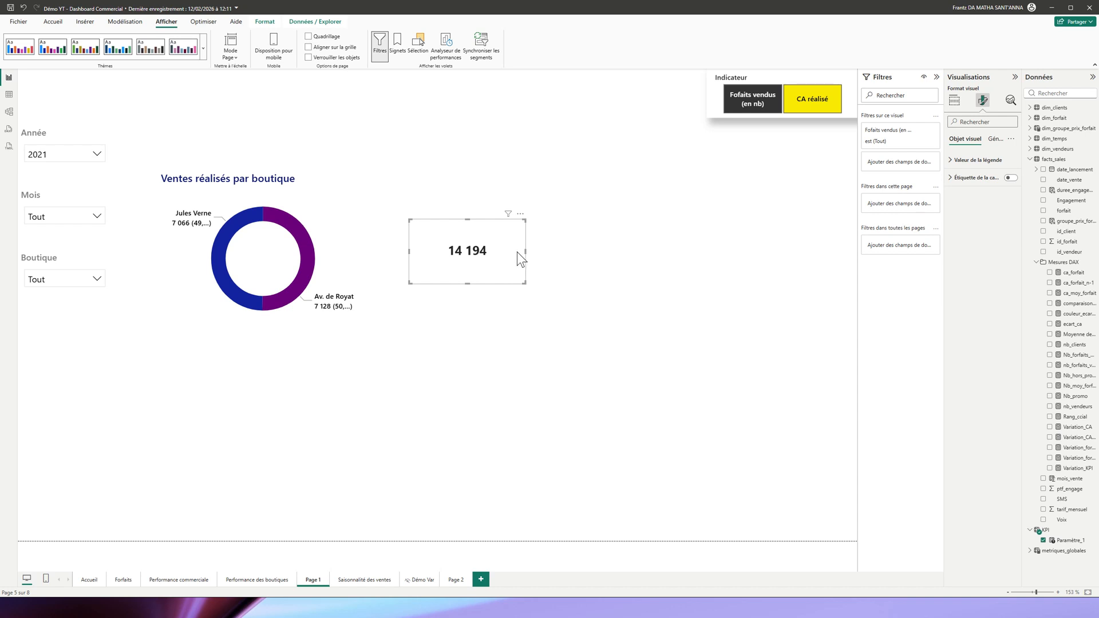
- Move the total card into the centre of the donut chart and shrink it to fit around the hole
left_click_drag(511, 242, 307, 259)
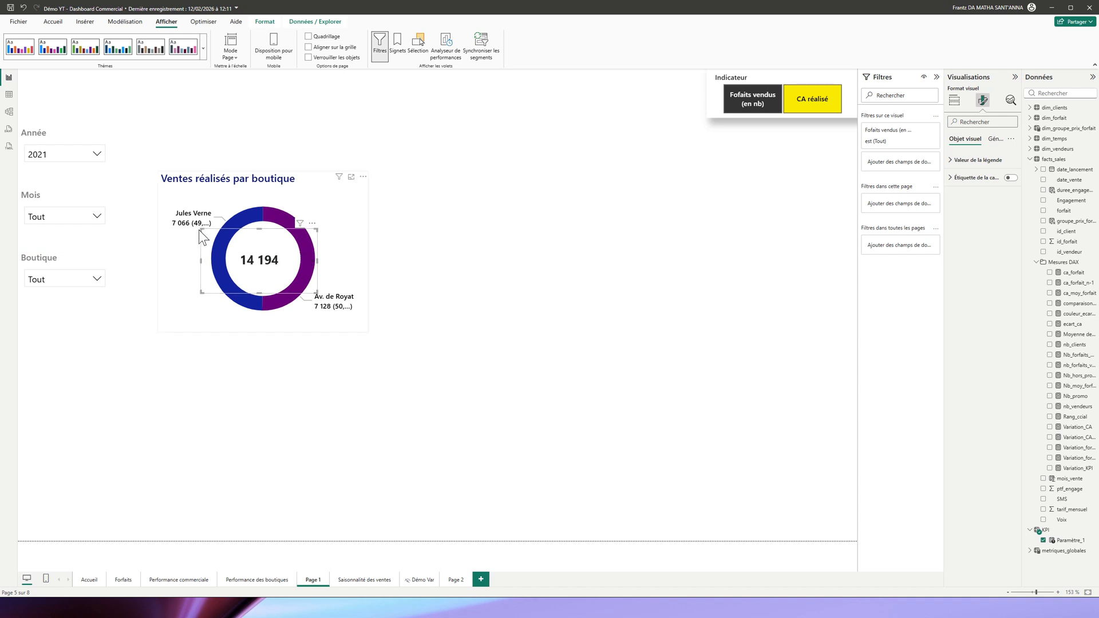
left_click_drag(201, 229, 214, 233)
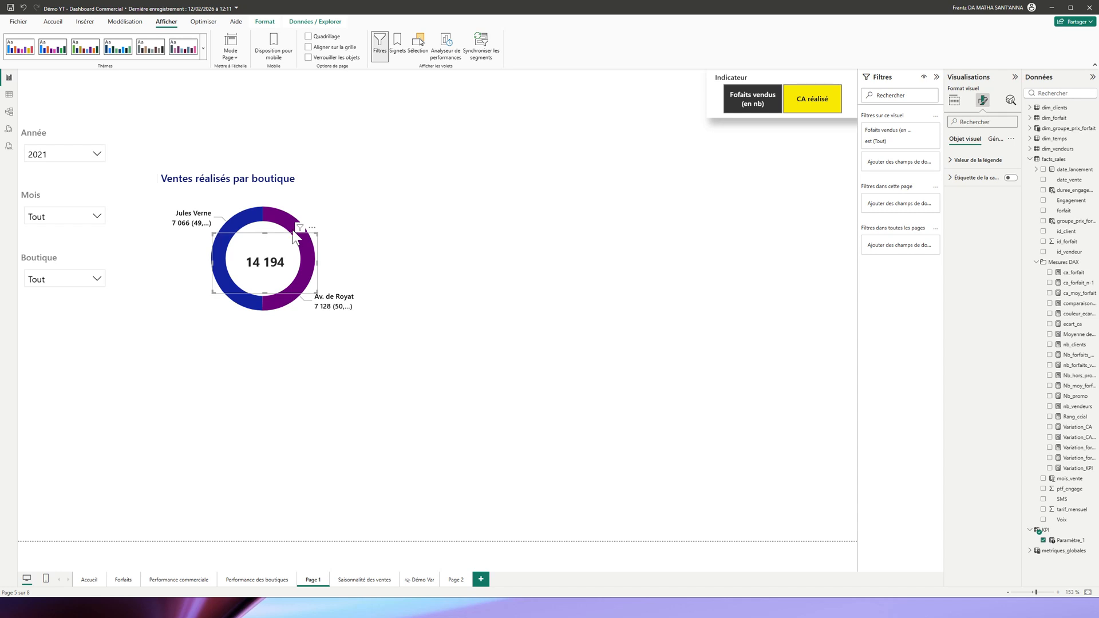
left_click_drag(317, 234, 283, 278)
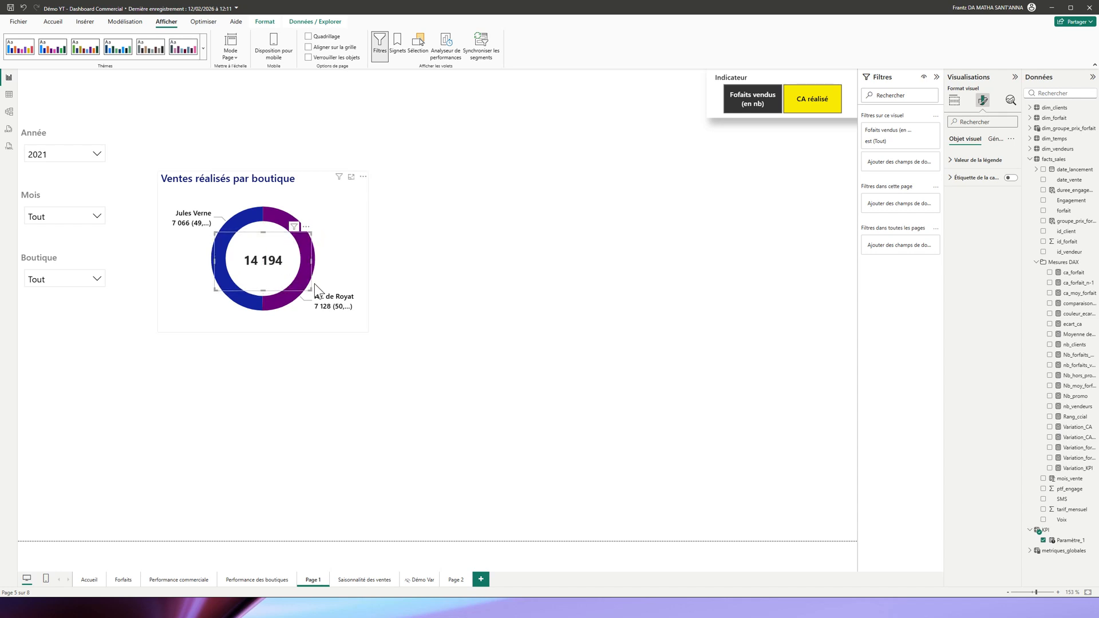
- Check the total inside the donut by switching the indicator to CA réalisé and back to Fofaits vendus (en nb)
left_click(812, 106)
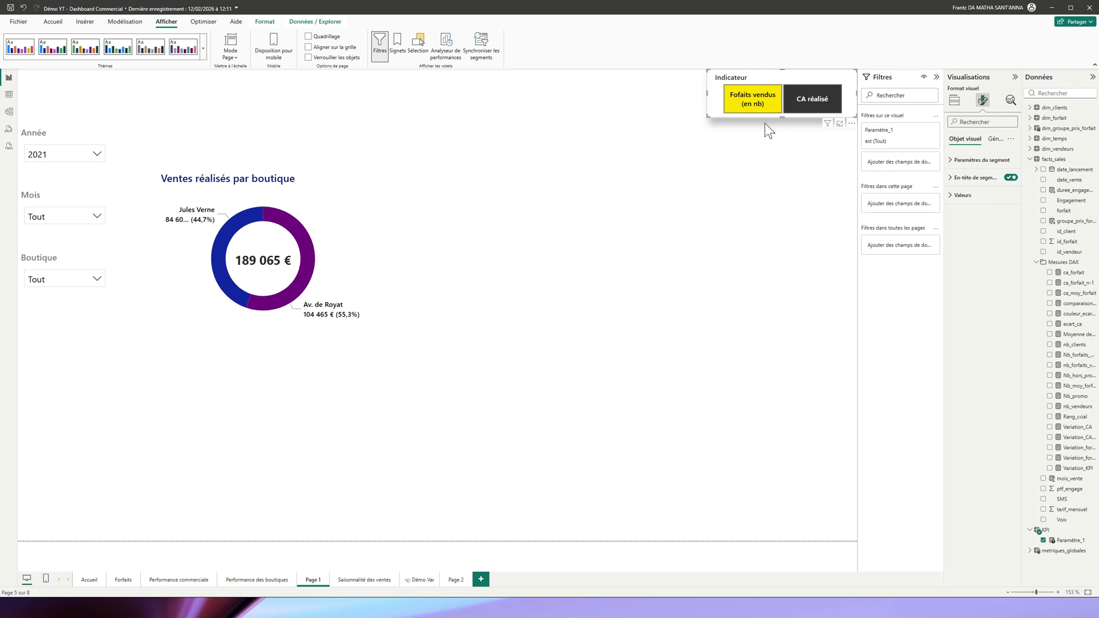
left_click(752, 107)
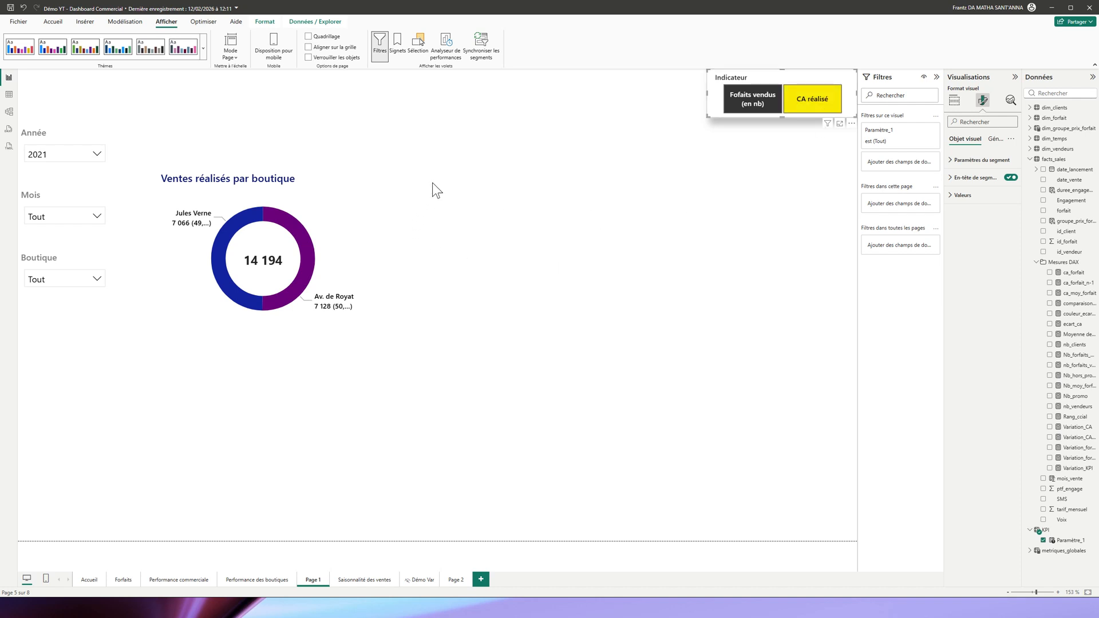
left_click(360, 196)
left_click(461, 191)
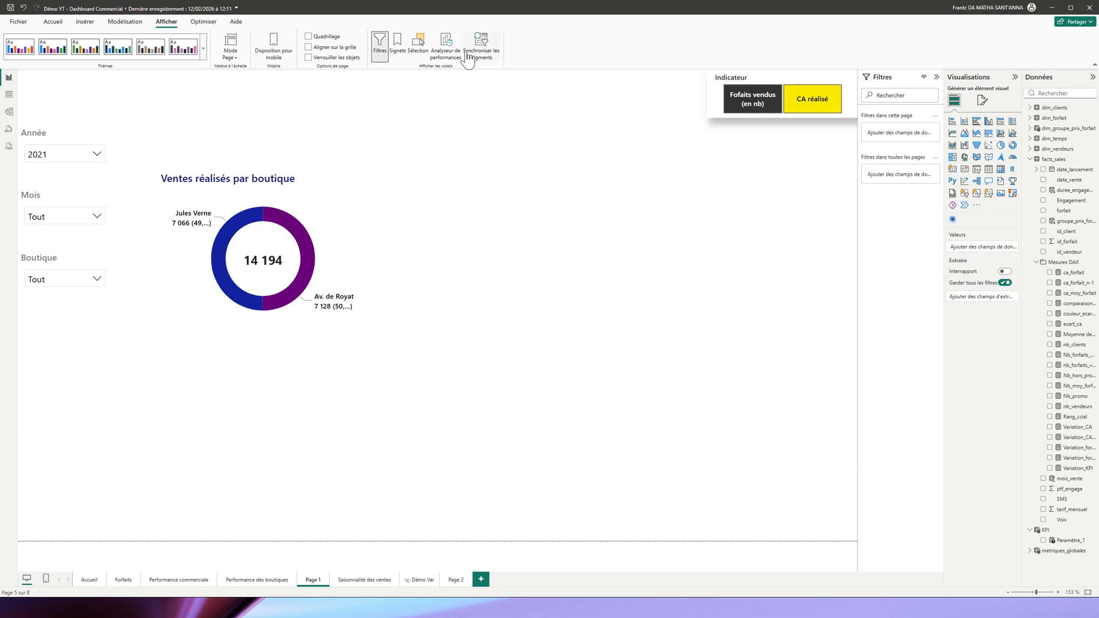
- Display the page's layer order and examine where the donut chart and total card sit by selecting each one
left_click(419, 52)
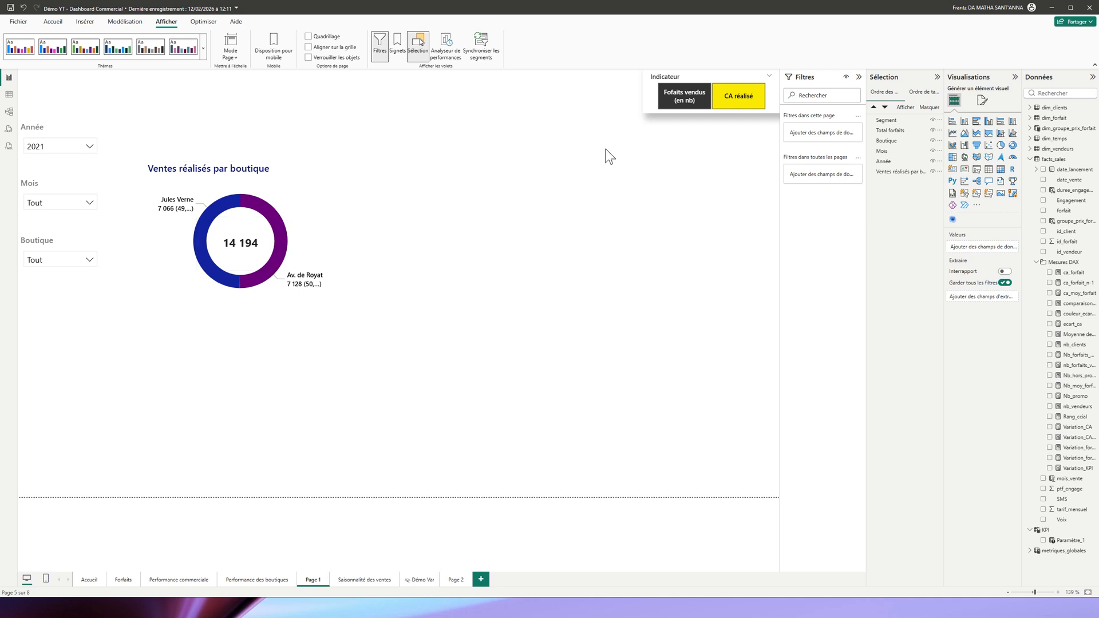
left_click(273, 178)
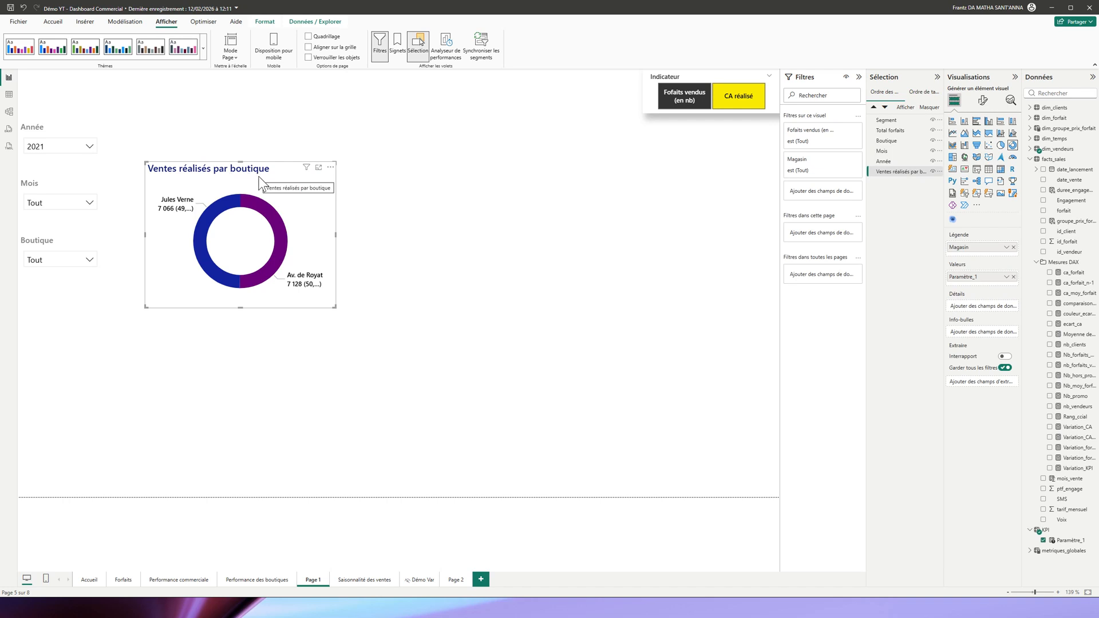
left_click(900, 173)
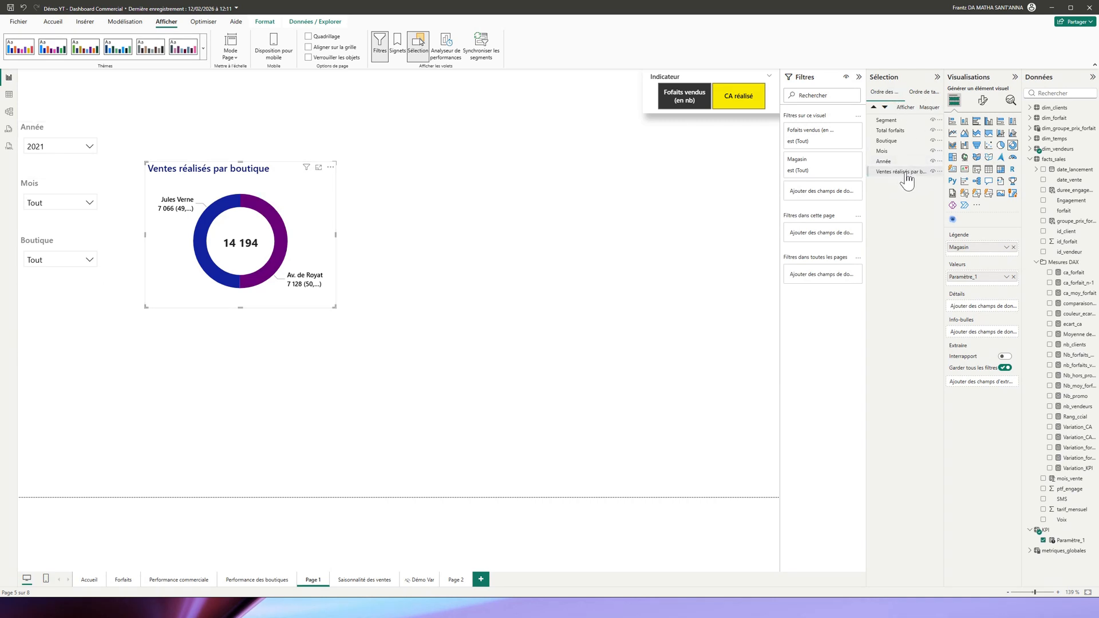
left_click(438, 209)
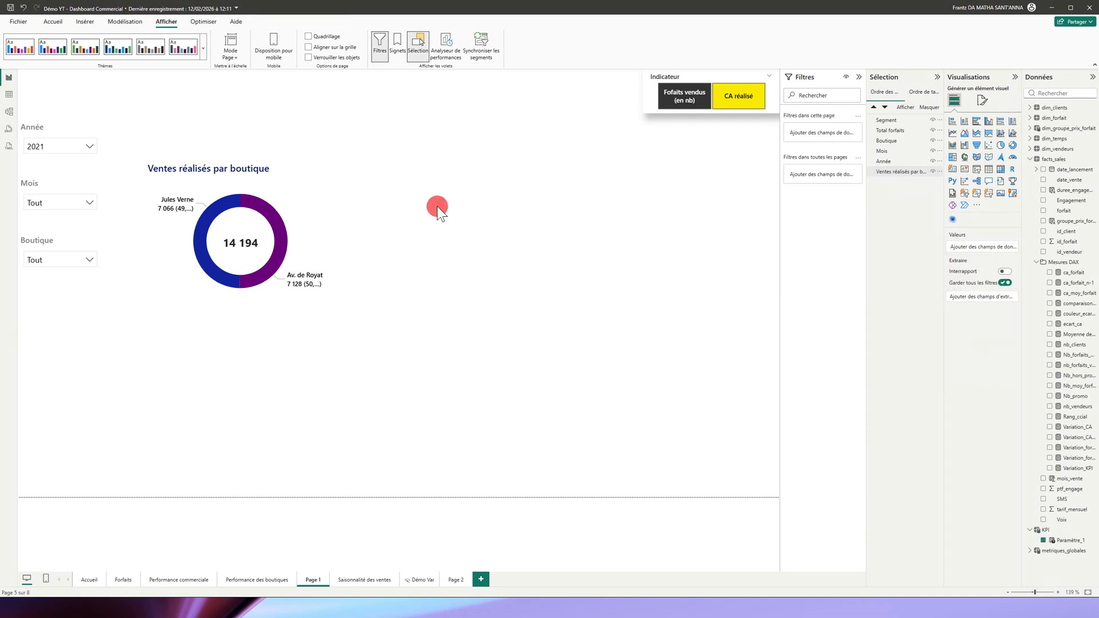
left_click(252, 241)
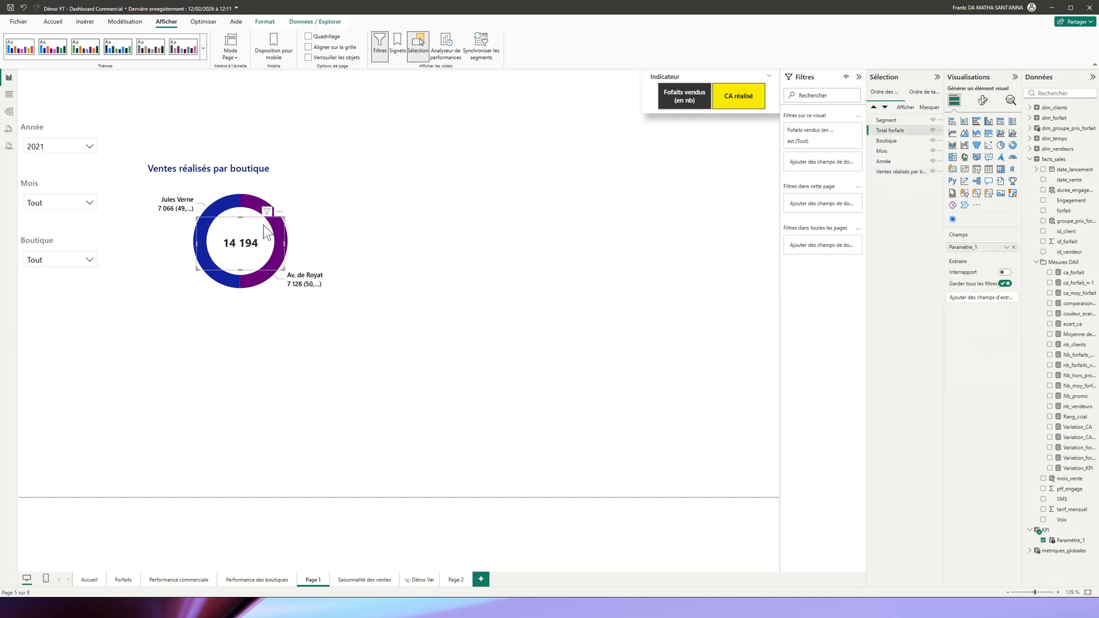
left_click(901, 173)
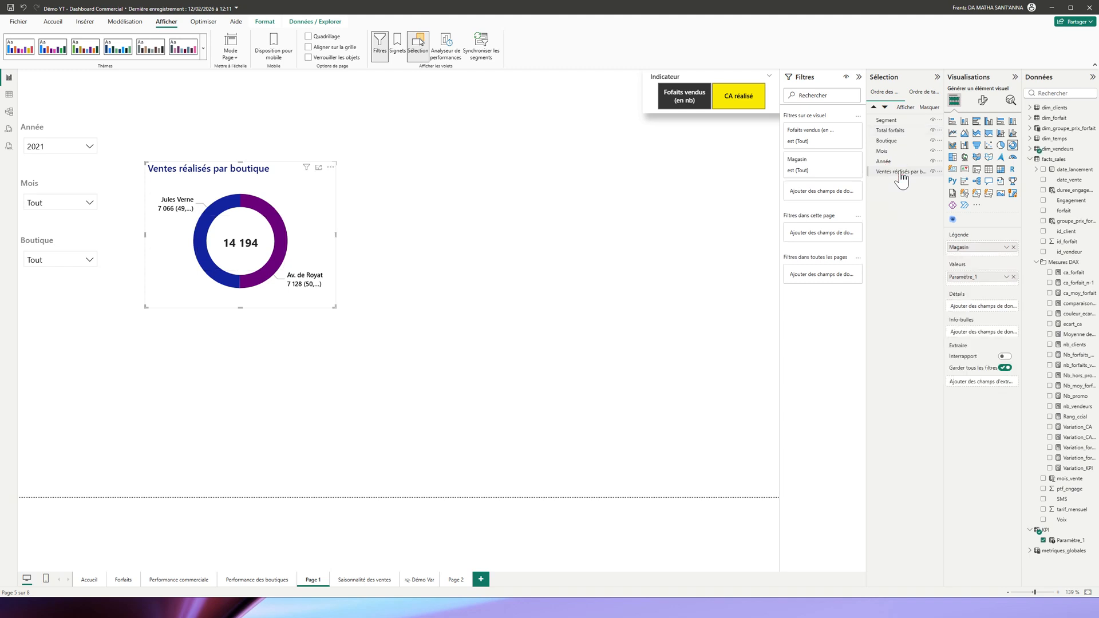
- Move the Ventes réalisés par boutique donut directly above Total forfaits in the layer order, and select both objects
mouse_move(899, 174)
left_mouse_down()
mouse_move(897, 140)
mouse_move(903, 155)
left_mouse_up()
left_click(904, 132)
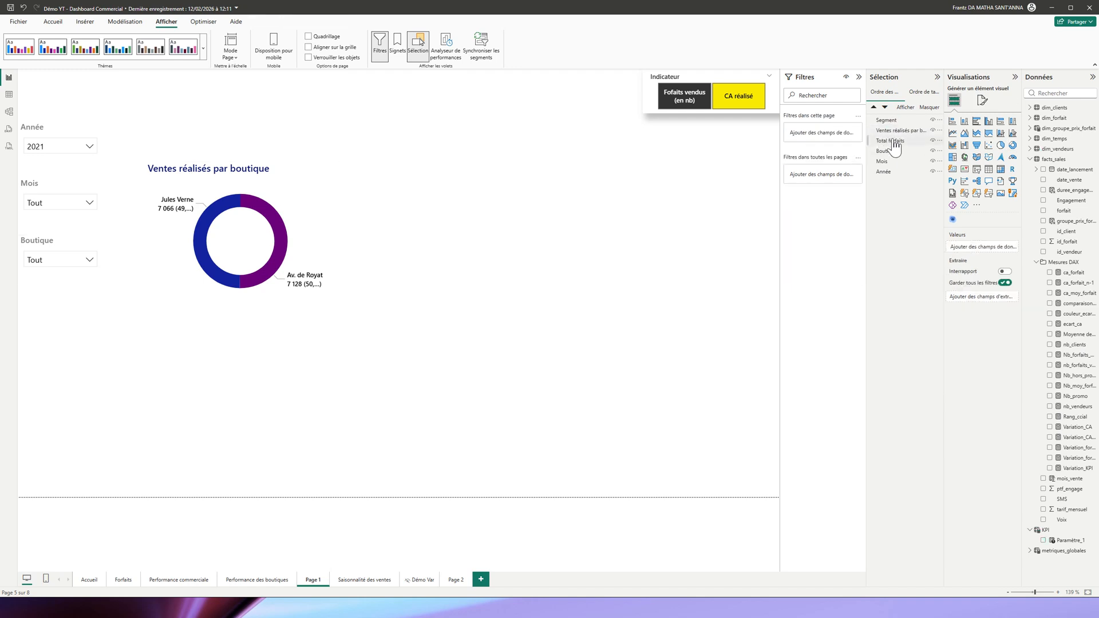
left_click(890, 139)
left_click(893, 142, "ctrl")
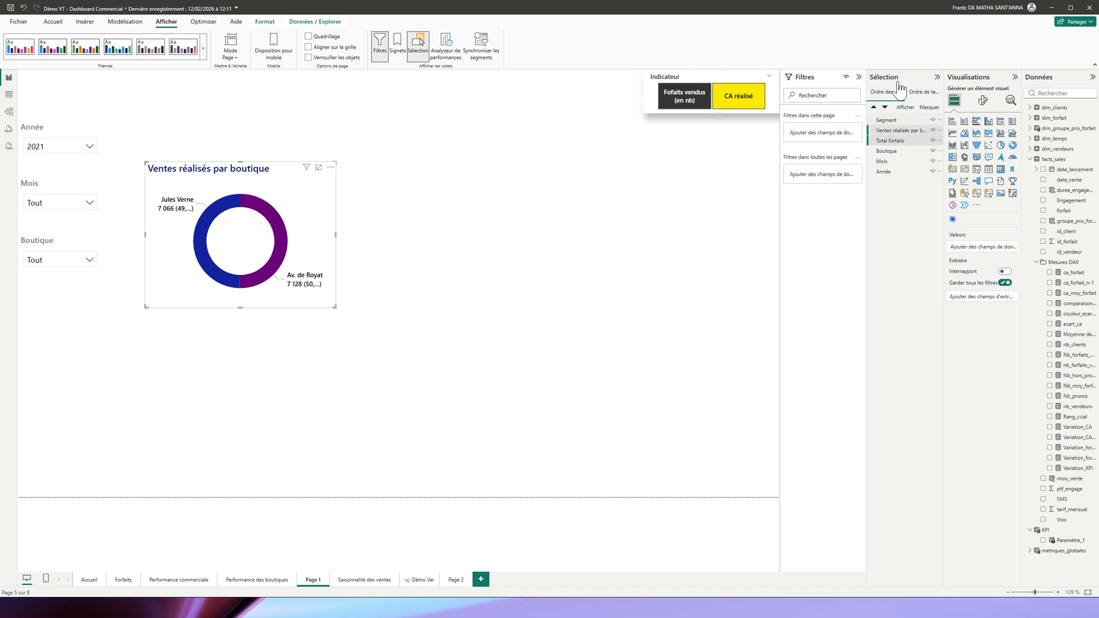
- Group the Ventes réalisés par boutique donut with the Total forfaits card, and select the resulting group on the page
right_click(917, 129)
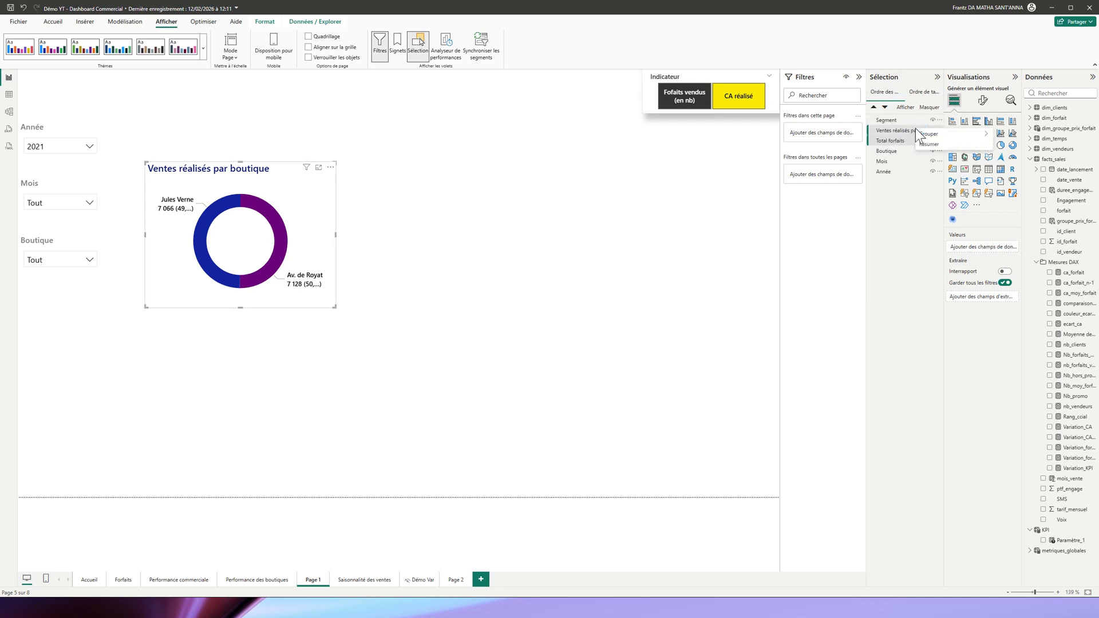
mouse_move(944, 134)
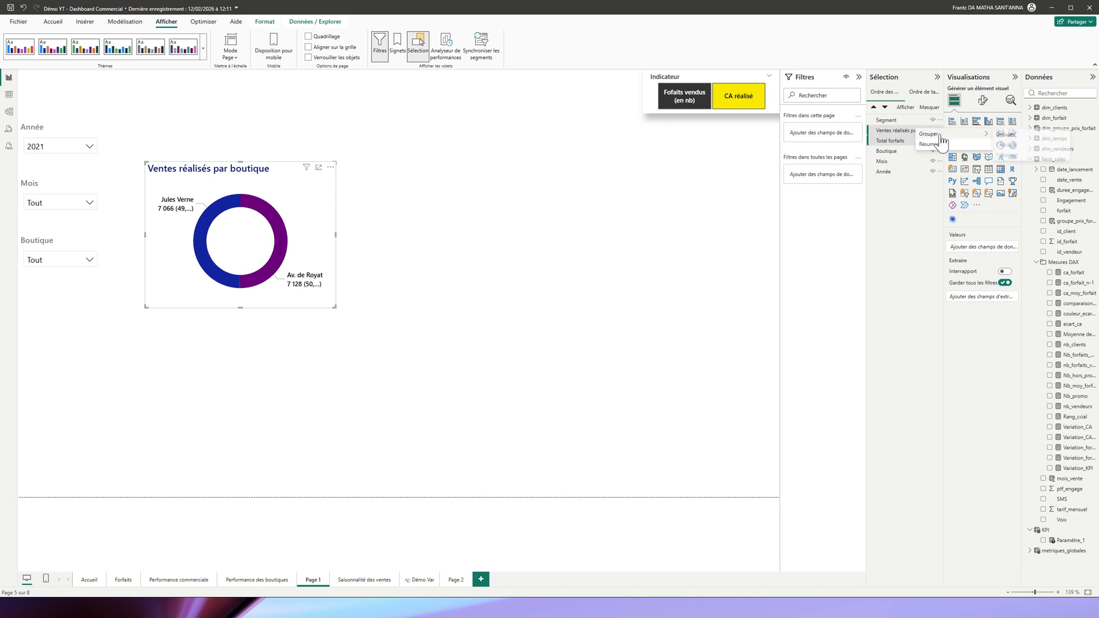
left_click(1008, 135)
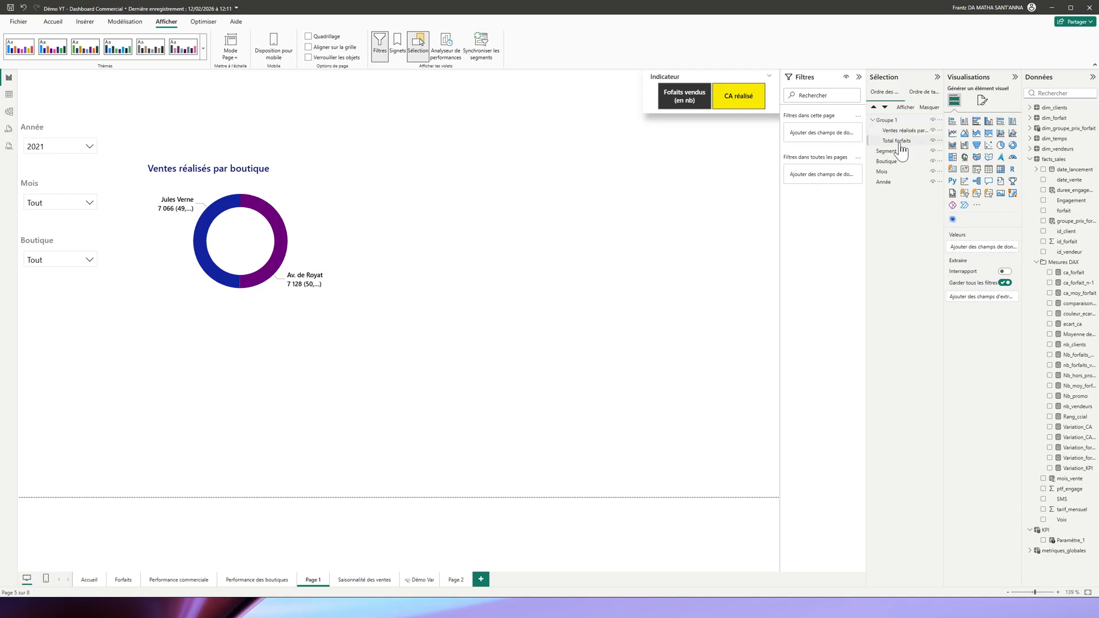
left_click(284, 194)
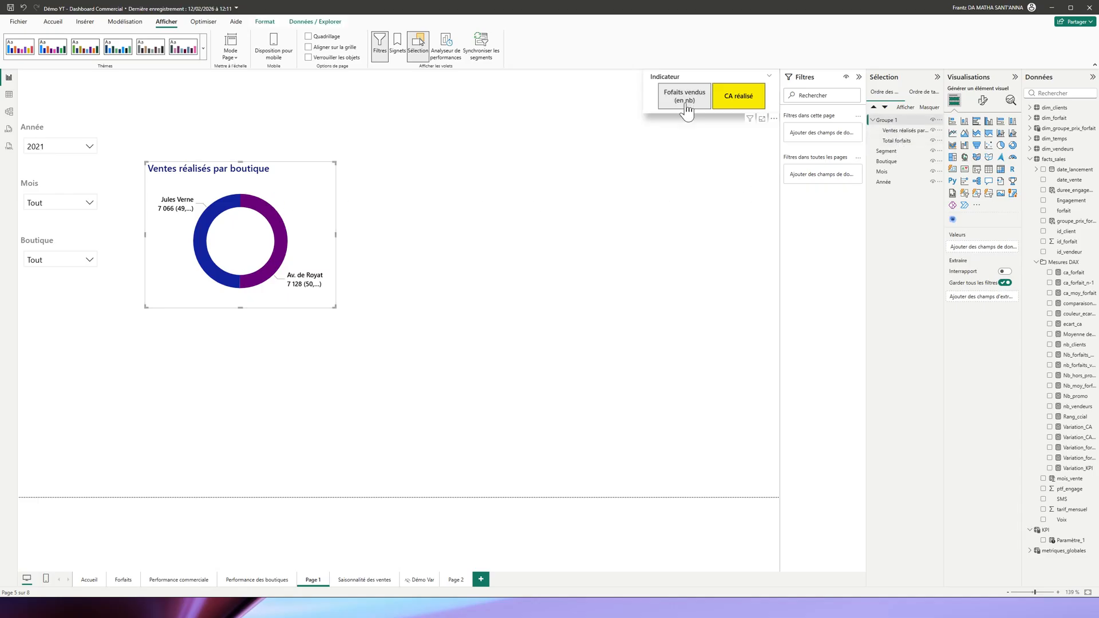
- Move Total forfaits above the Ventes réalisés par boutique donut in the group's layer order, and deselect it
left_click(903, 141)
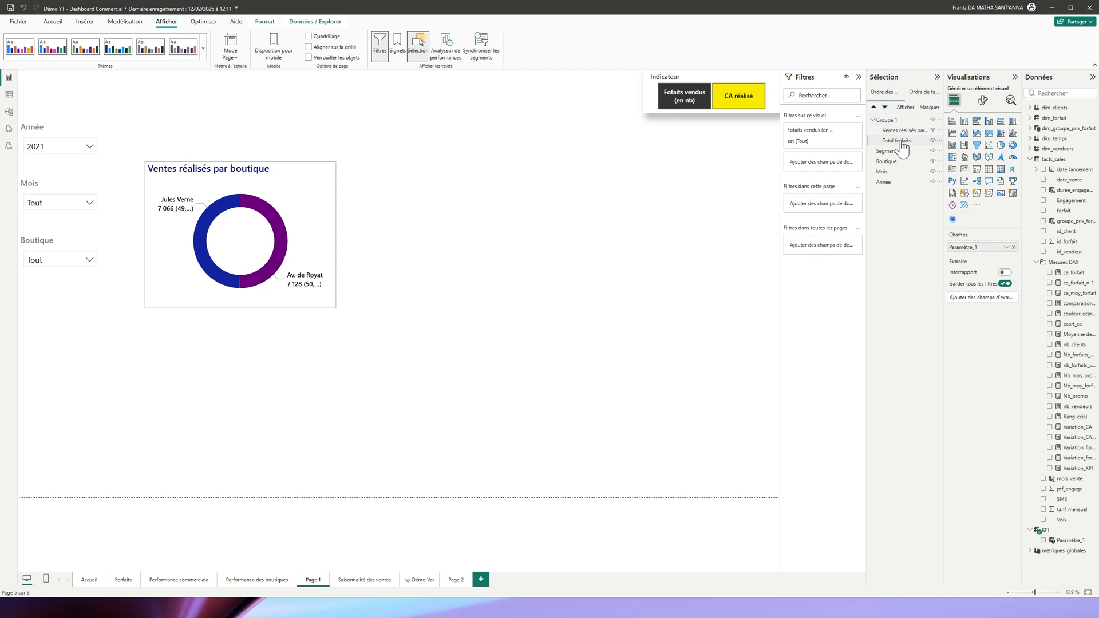
left_click_drag(902, 143, 902, 133)
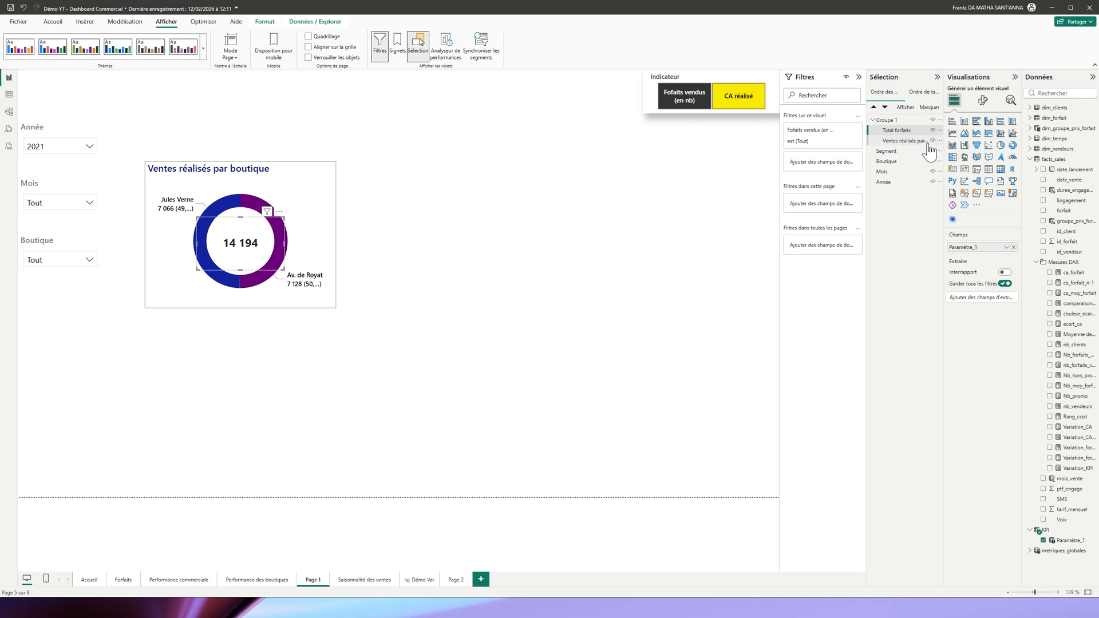
left_click(383, 163)
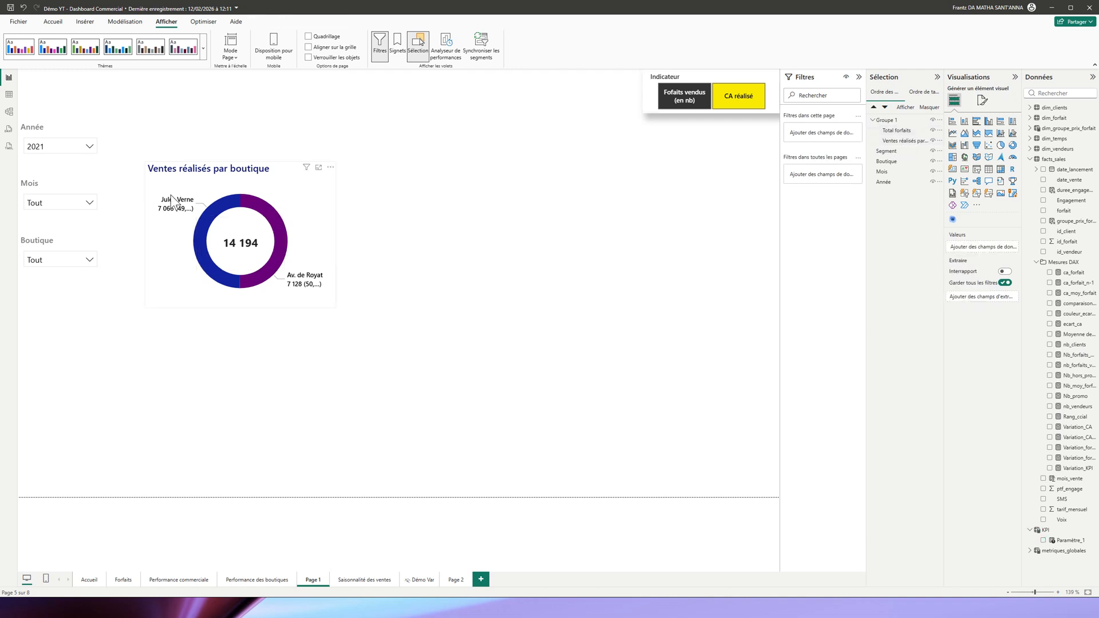
- Test the central total by switching the indicator to CA réalisé and back to Fofaits vendus (en nb), and set the Année filter to 2022
left_click(747, 93)
left_click(678, 94)
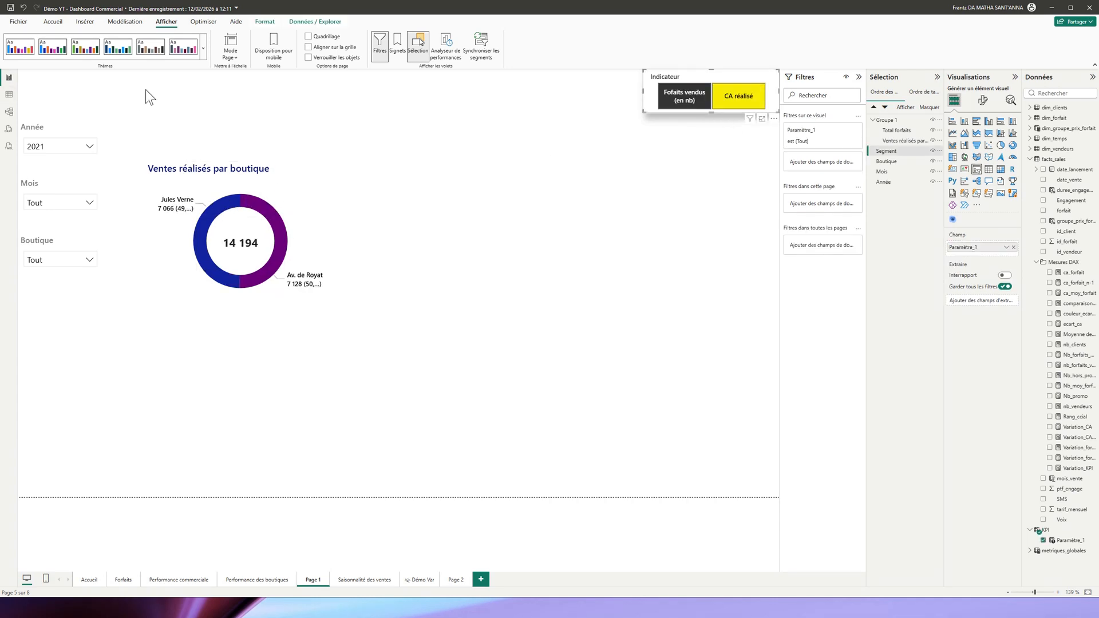
left_click(90, 149)
left_click(80, 190)
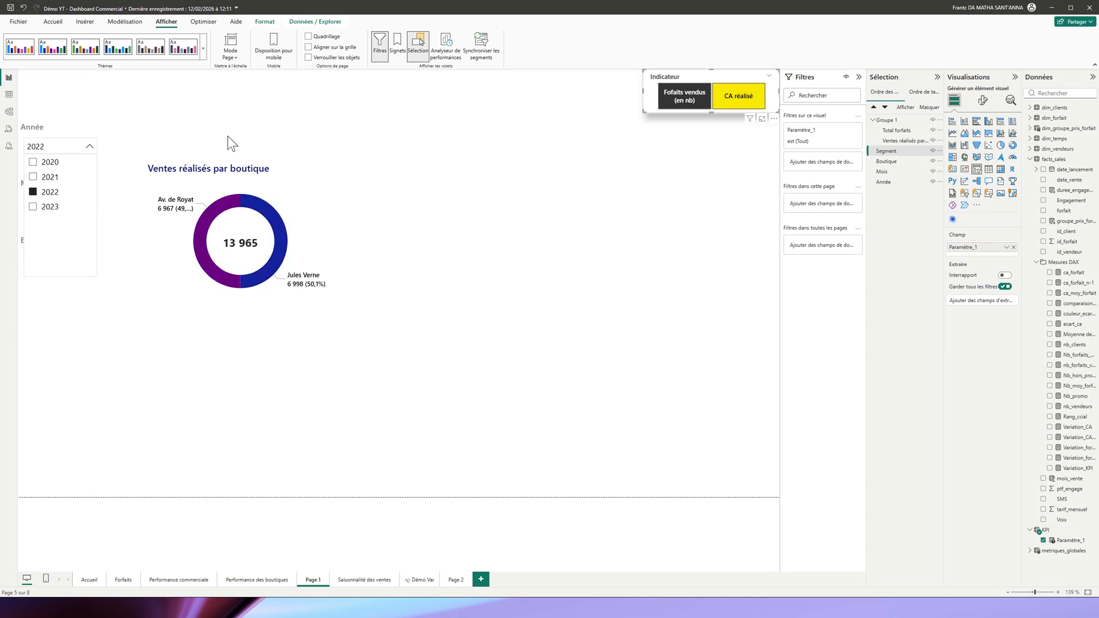
left_click(106, 158)
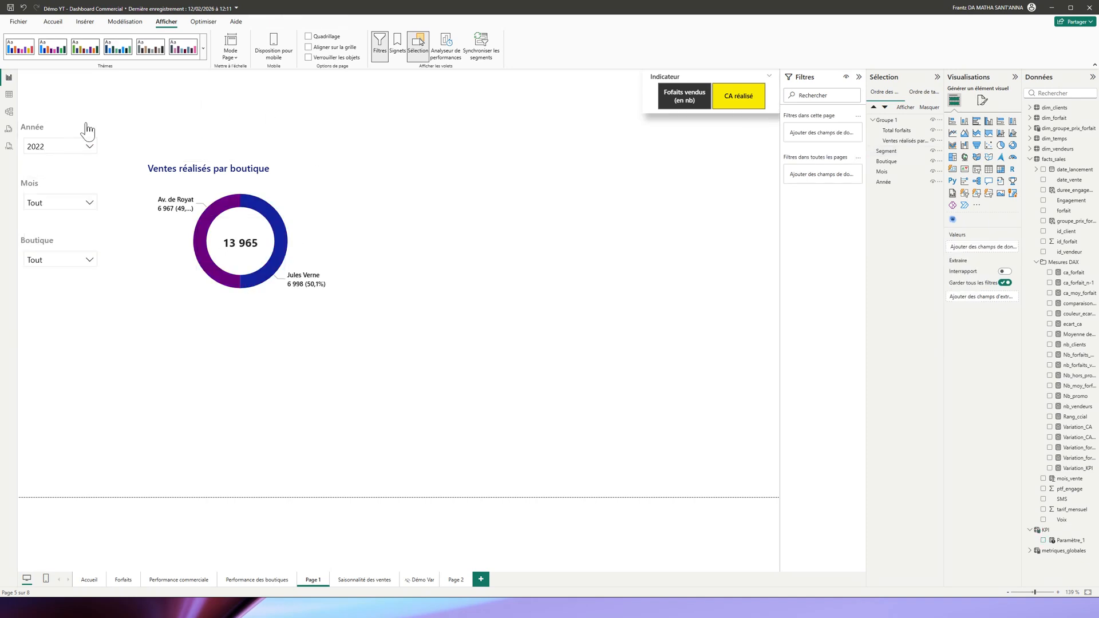
- Check the central total with the Boutique filter on Av. de Royat and on Jules Verne, and clear that filter
left_click(89, 264)
left_click(39, 277)
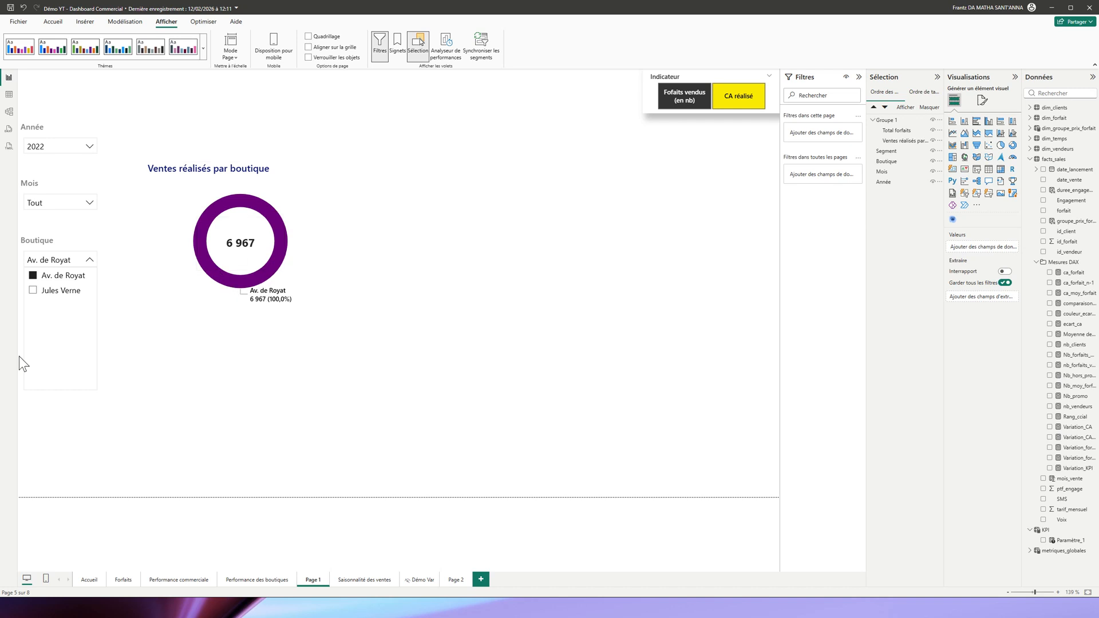
left_click(53, 290)
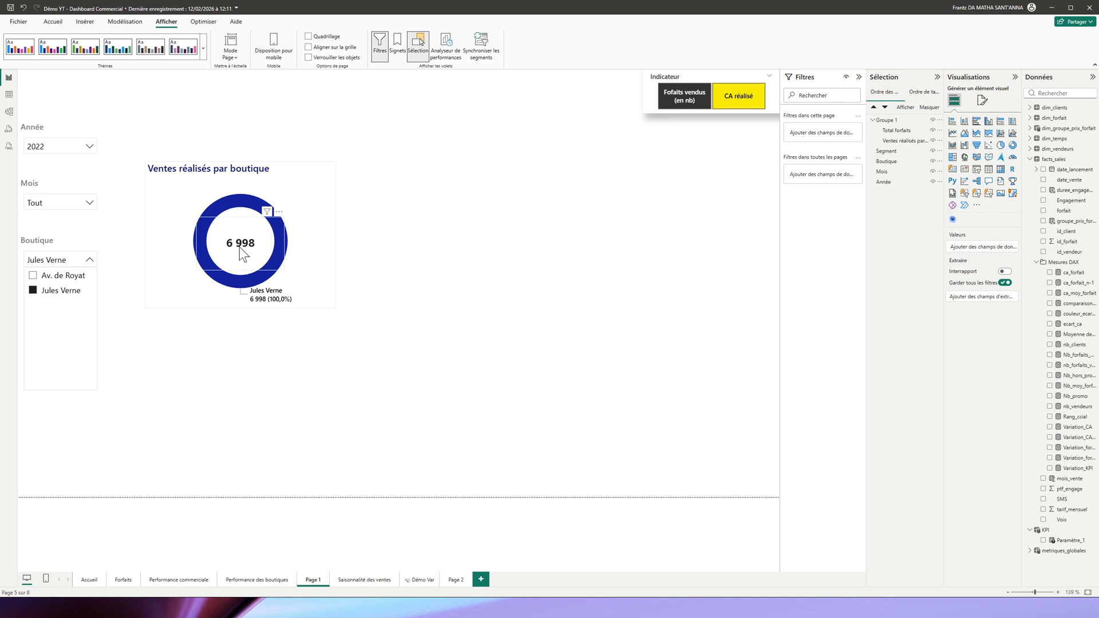
left_click(34, 292)
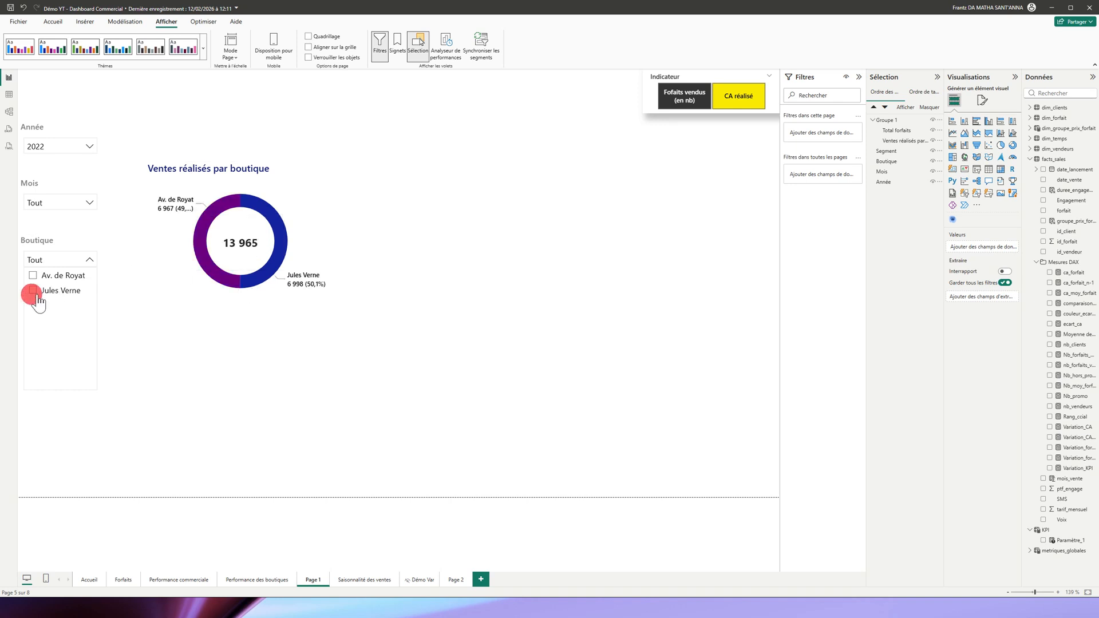
- Select the donut group, and open the Performance des boutiques page to view the chart within the full dashboard
left_click(318, 182)
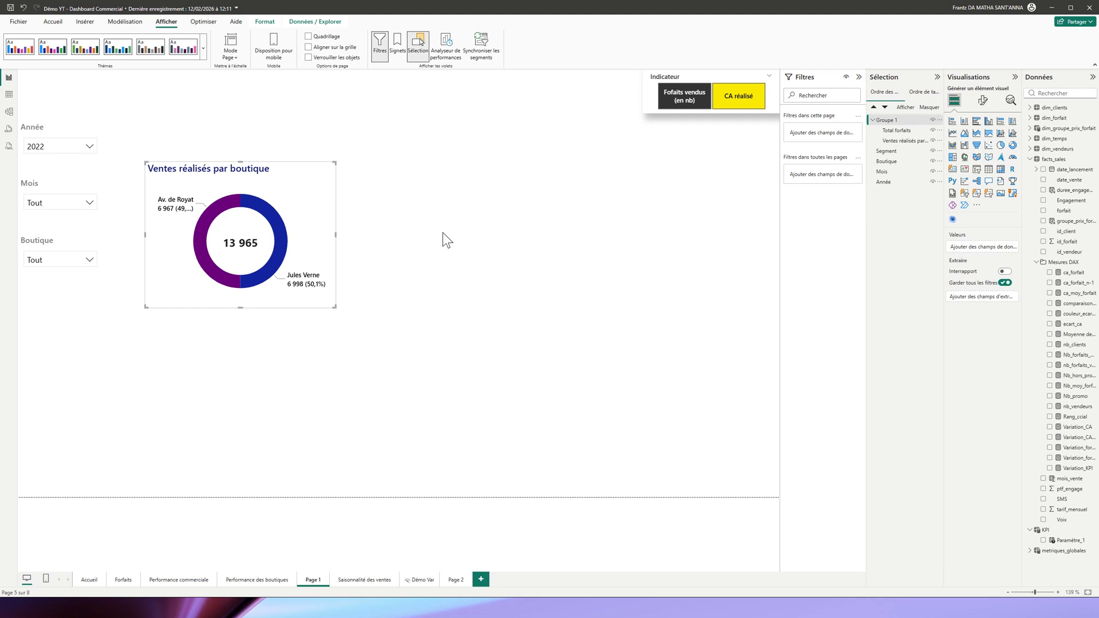
left_click(257, 580)
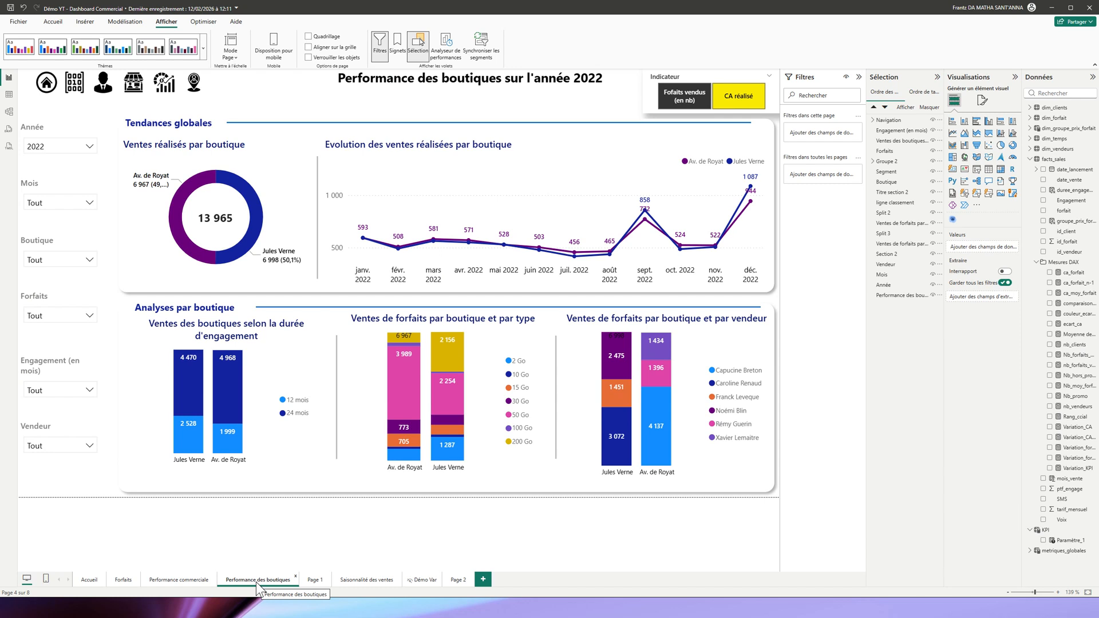